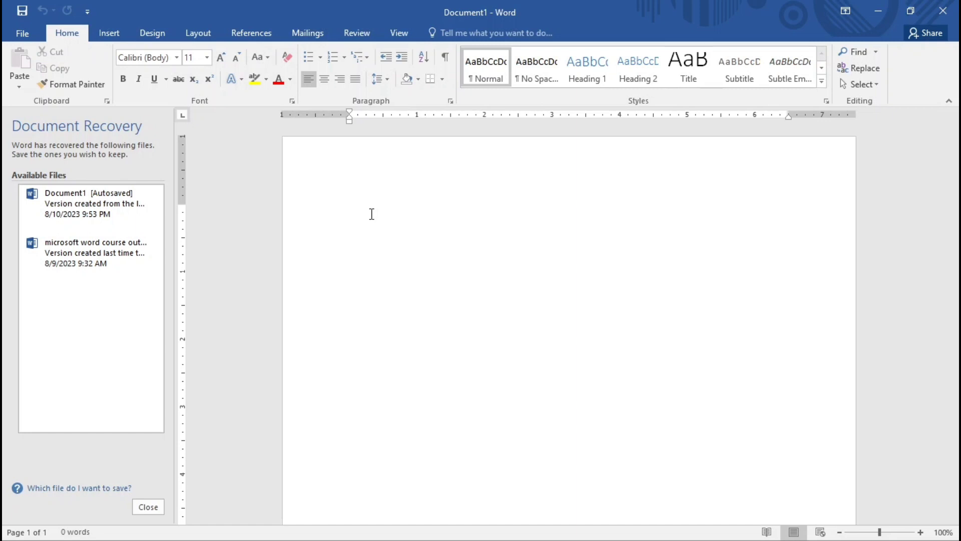
Enter Instagram, facebook, linkedin, whatsapp and snapchat, each on its own line
{"action": "type", "text": "Instagram"}
{"action": "key", "text": "Return"}
{"action": "type", "text": "facebook"}
{"action": "key", "text": "Return"}
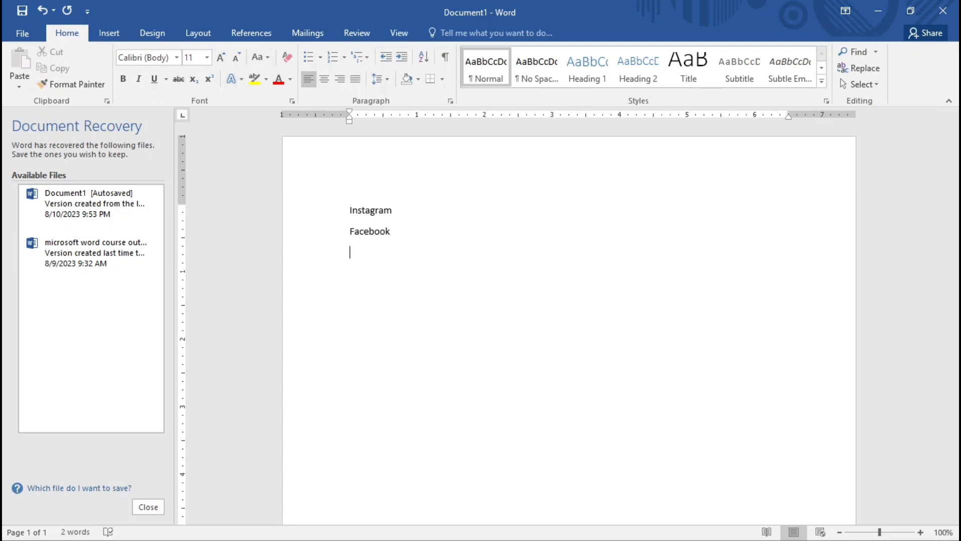
{"action": "type", "text": "linkedin"}
{"action": "key", "text": "Return"}
{"action": "type", "text": "whatsapp"}
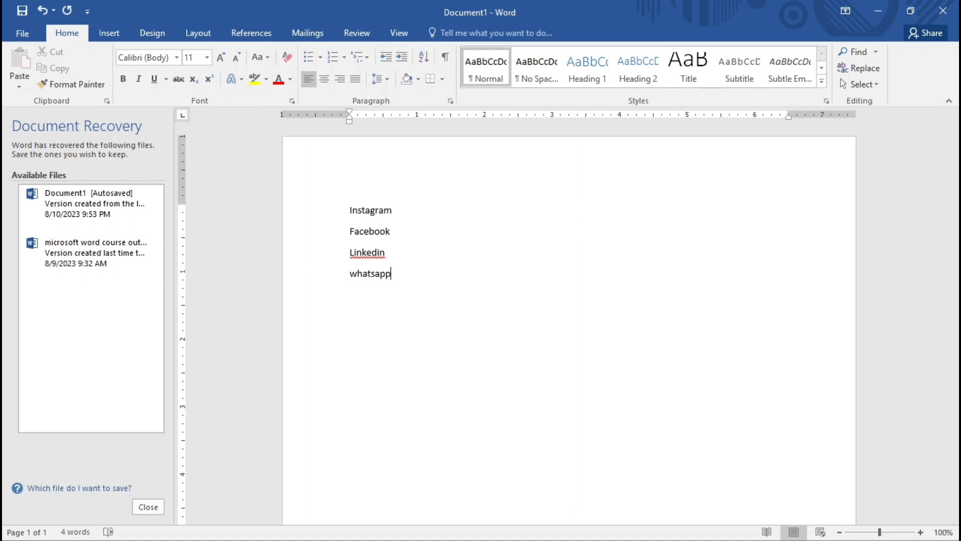
{"action": "key", "text": "Return"}
{"action": "type", "text": "sna"}
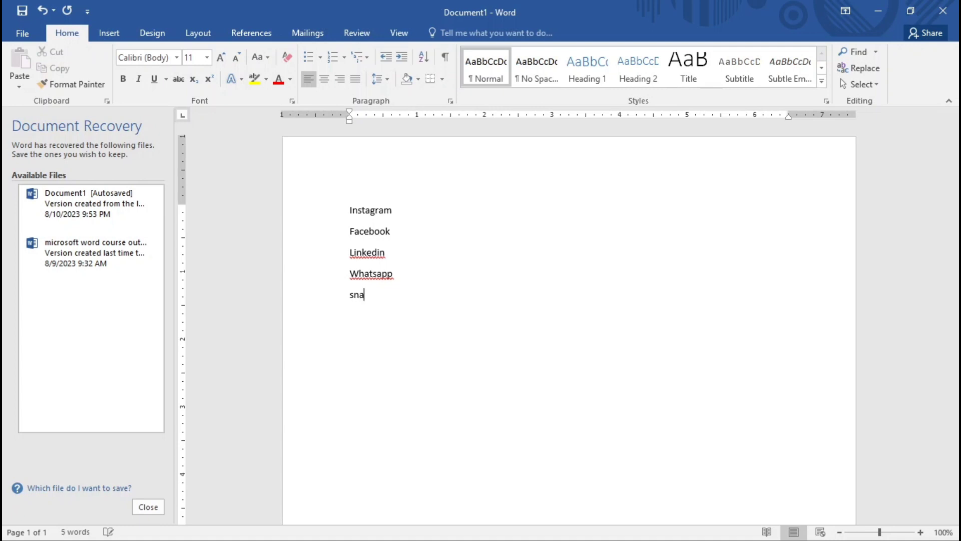
{"action": "type", "text": "pchat"}
Format the five app names as a round-bulleted list
{"action": "left_click_drag", "start_coordinate": [394, 296], "coordinate": [336, 221]}
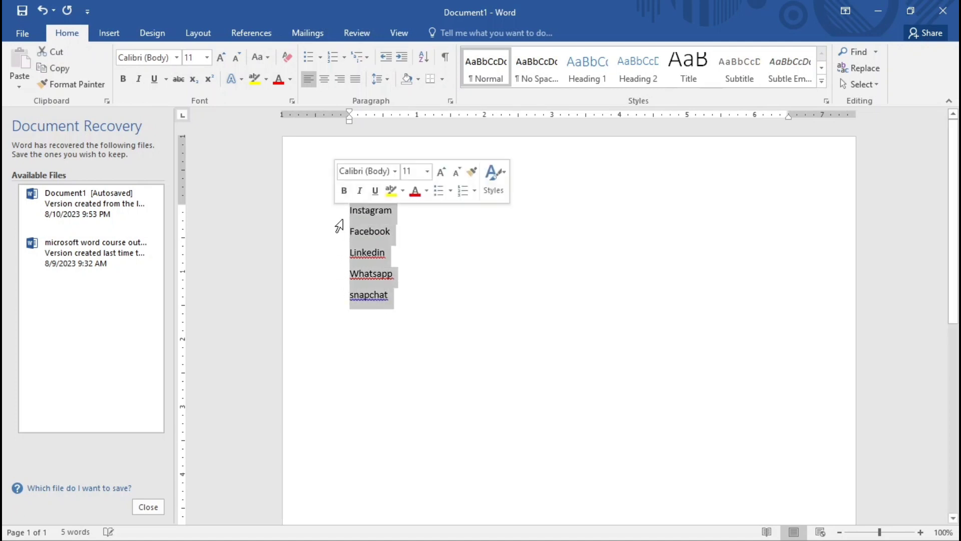
{"action": "left_click", "coordinate": [318, 56]}
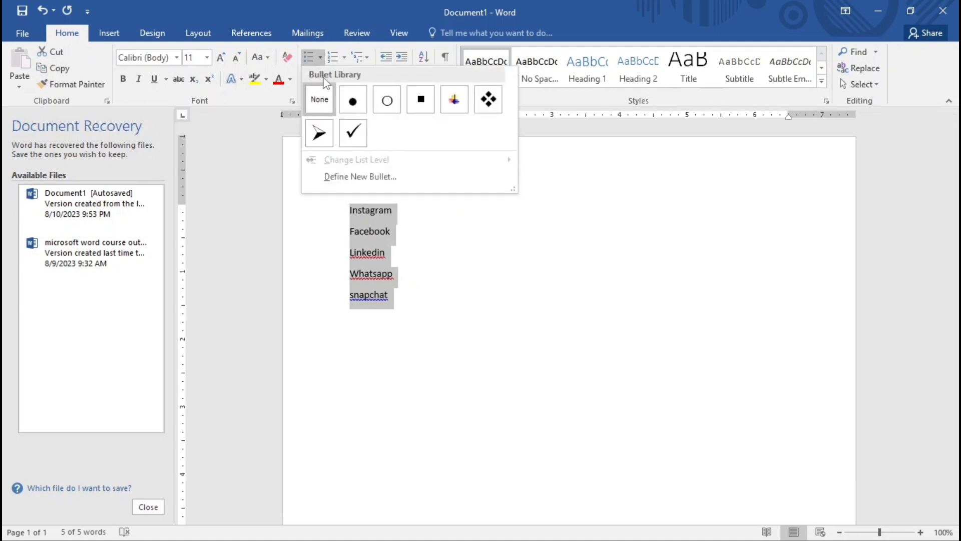
{"action": "left_click", "coordinate": [353, 101]}
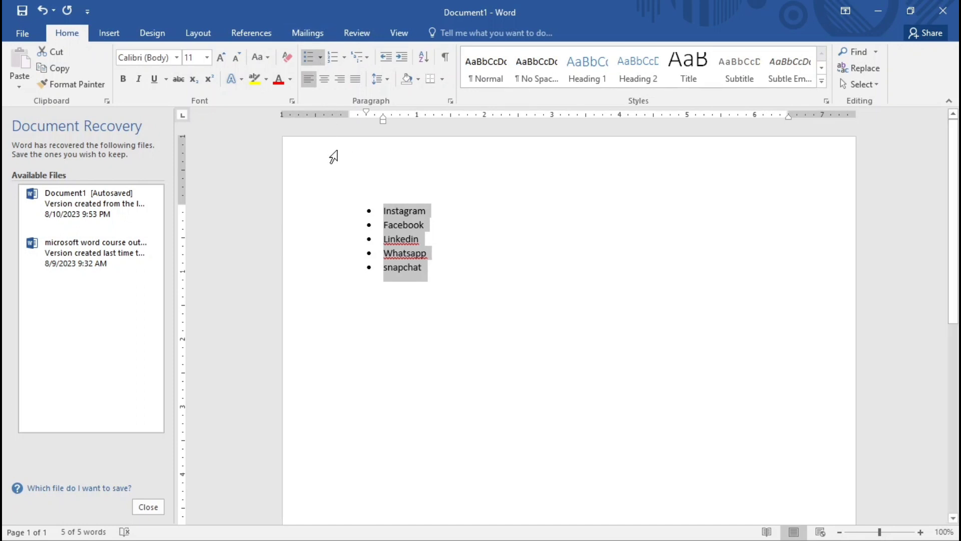
Add youtube as a new bullet below Snapchat
{"action": "left_click", "coordinate": [425, 267]}
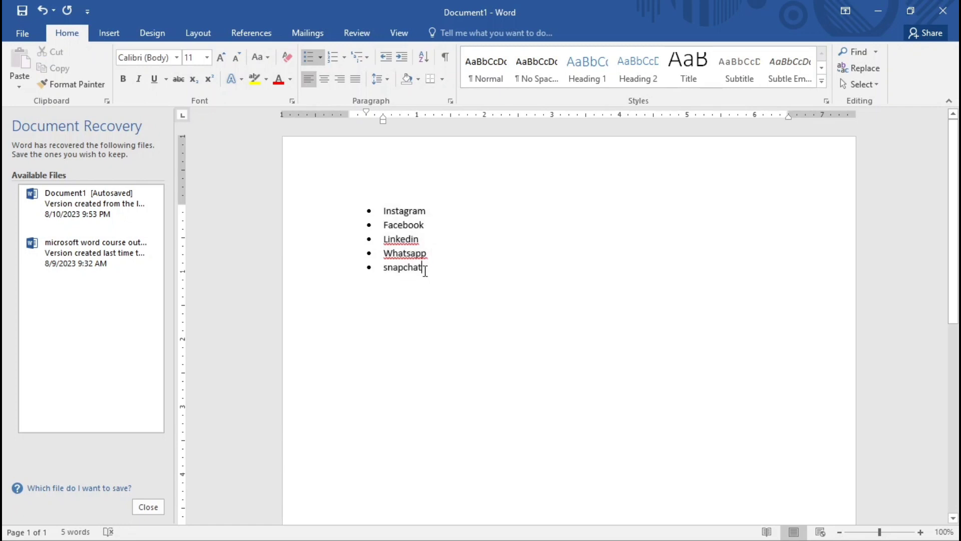
{"action": "key", "text": "Return"}
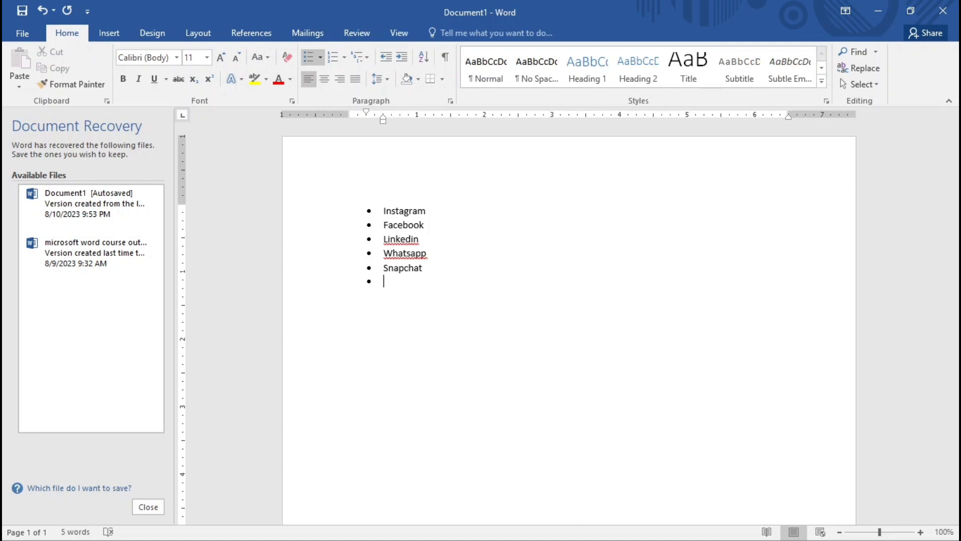
{"action": "type", "text": "youtube"}
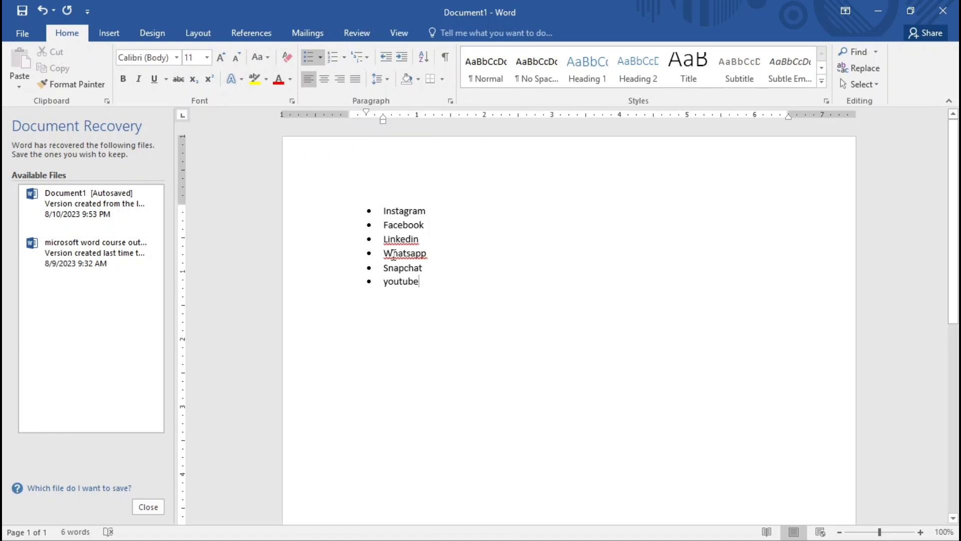
Convert the six-item bulleted list to 1. 2. 3. numbering
{"action": "left_click_drag", "start_coordinate": [422, 283], "coordinate": [365, 207]}
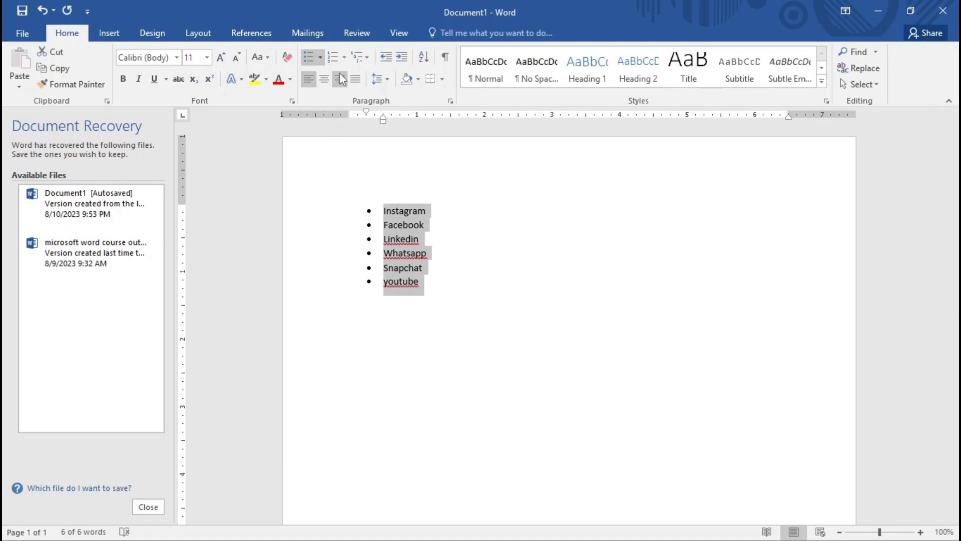
{"action": "left_click", "coordinate": [333, 59]}
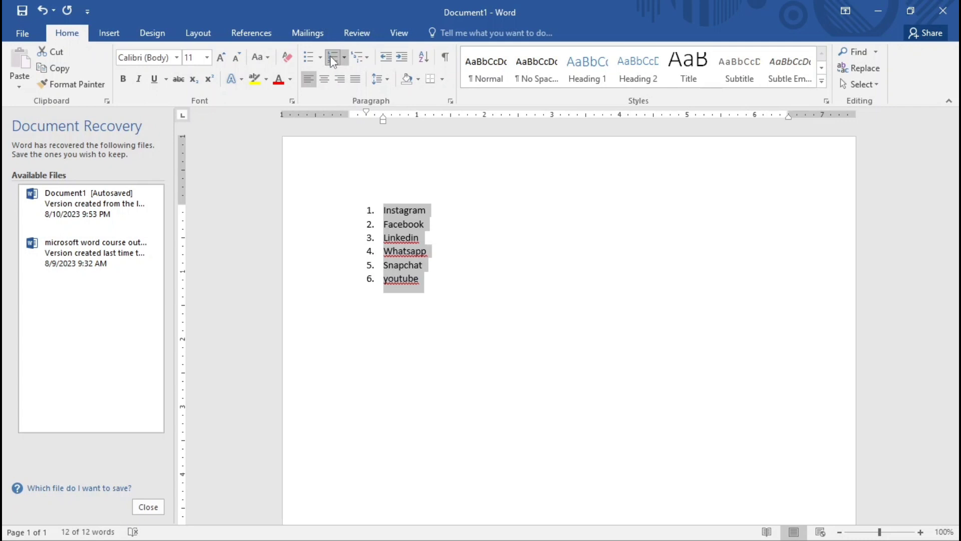
{"action": "left_click", "coordinate": [344, 59]}
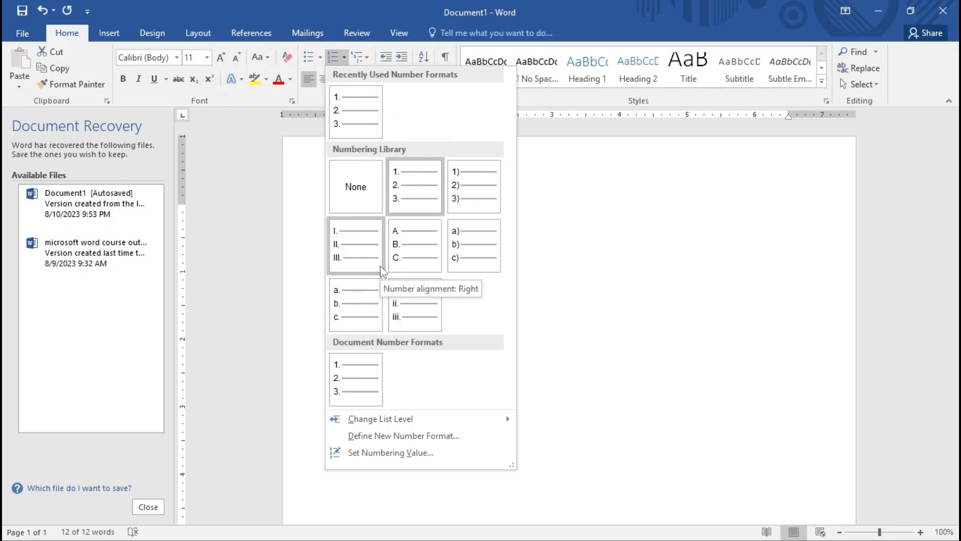
{"action": "left_click", "coordinate": [406, 196]}
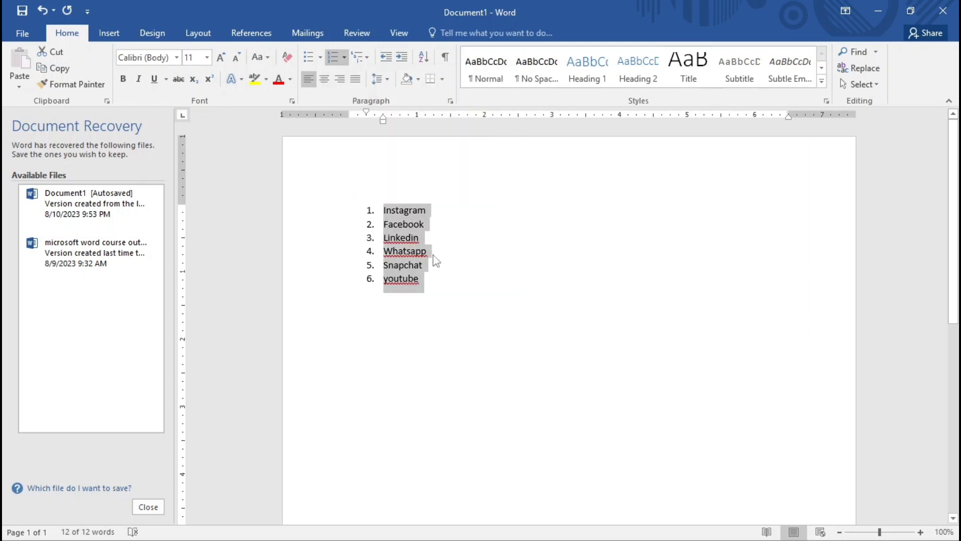
{"action": "left_click", "coordinate": [412, 209]}
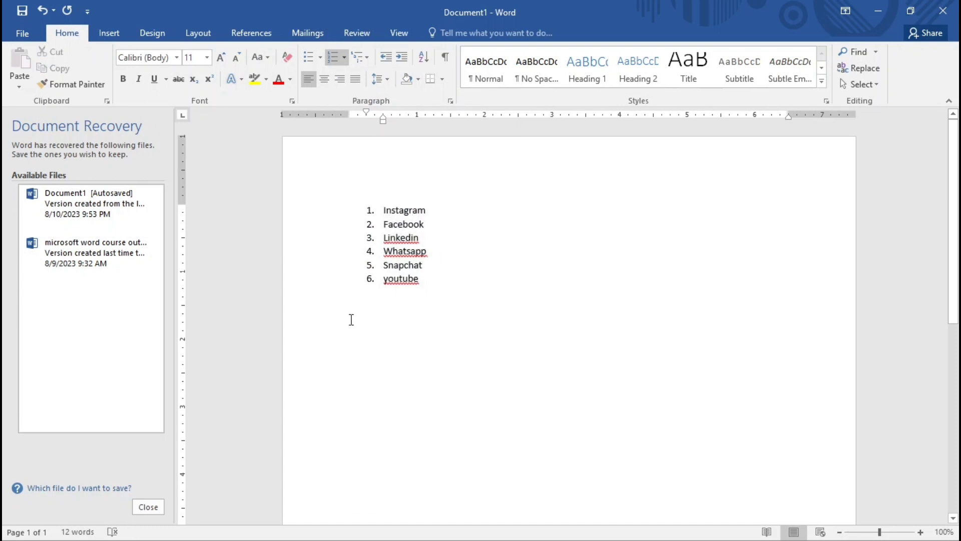
End the numbered list after Youtube and type =rand(3,4) on a plain line
{"action": "left_click", "coordinate": [431, 280]}
{"action": "key", "text": "Return"}
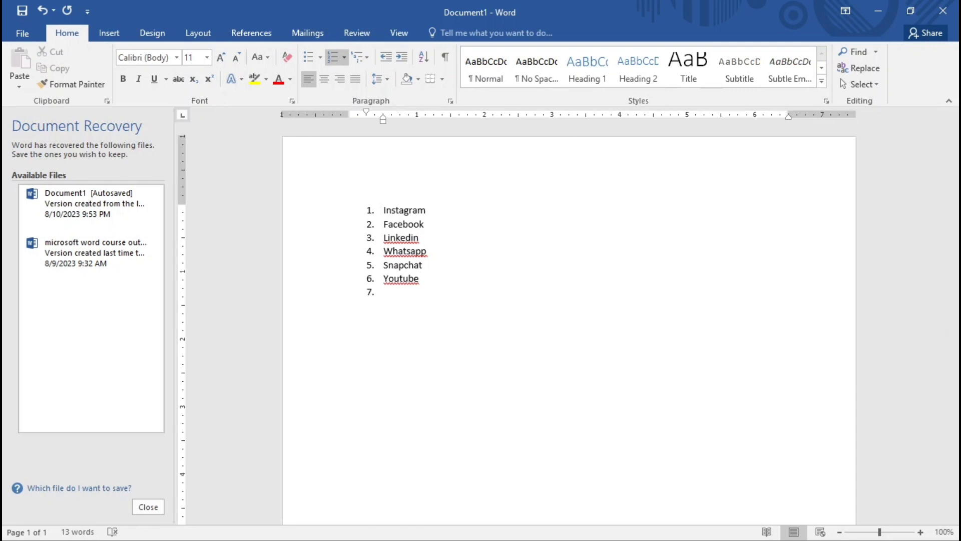
{"action": "key", "text": "Return"}
{"action": "key", "text": "BackSpace"}
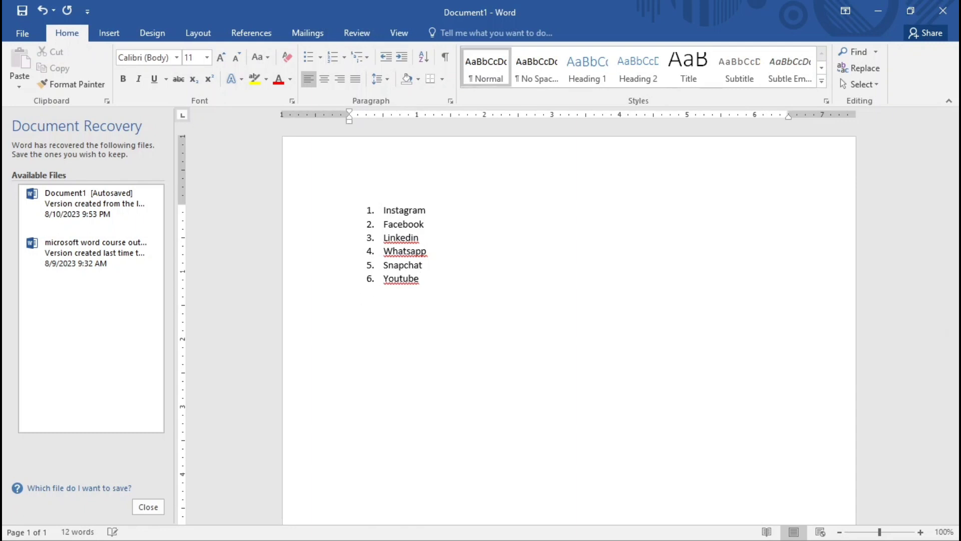
{"action": "key", "text": "BackSpace"}
{"action": "key", "text": "Return"}
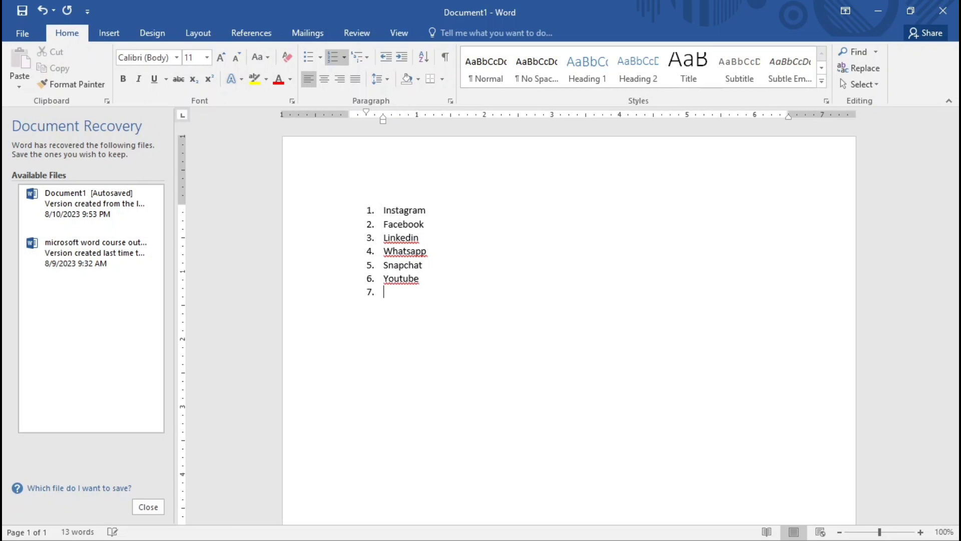
{"action": "key", "text": "Return"}
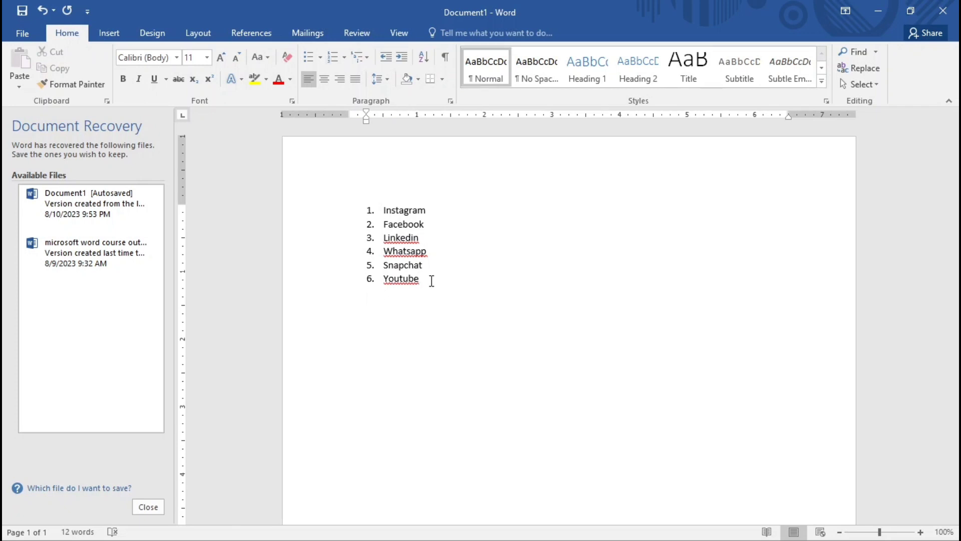
{"action": "type", "text": "=rand(3,4)"}
Run =rand(3,4) to generate three paragraphs of sample text below the list
{"action": "key", "text": "Return"}
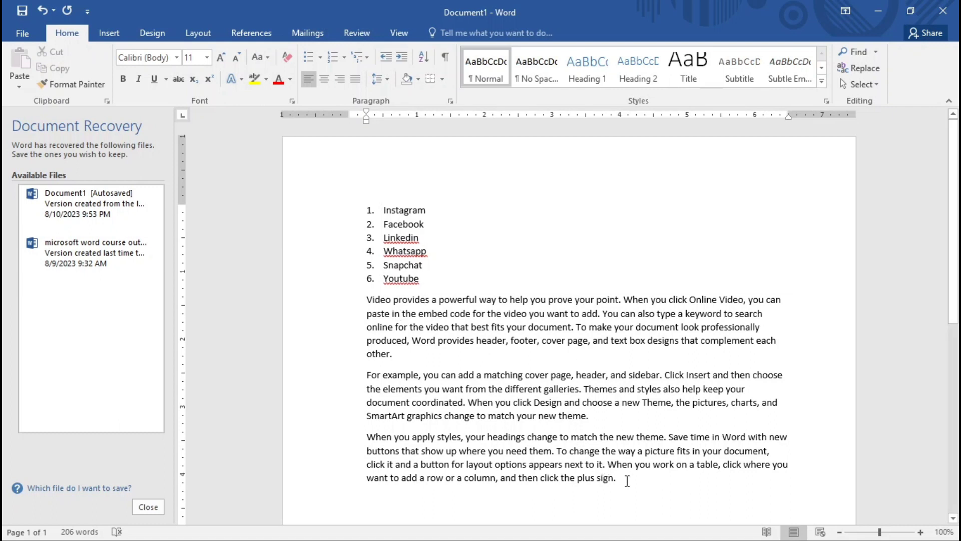
Right-align the three sample paragraphs after briefly trying centre alignment
{"action": "left_click_drag", "start_coordinate": [627, 481], "coordinate": [367, 299]}
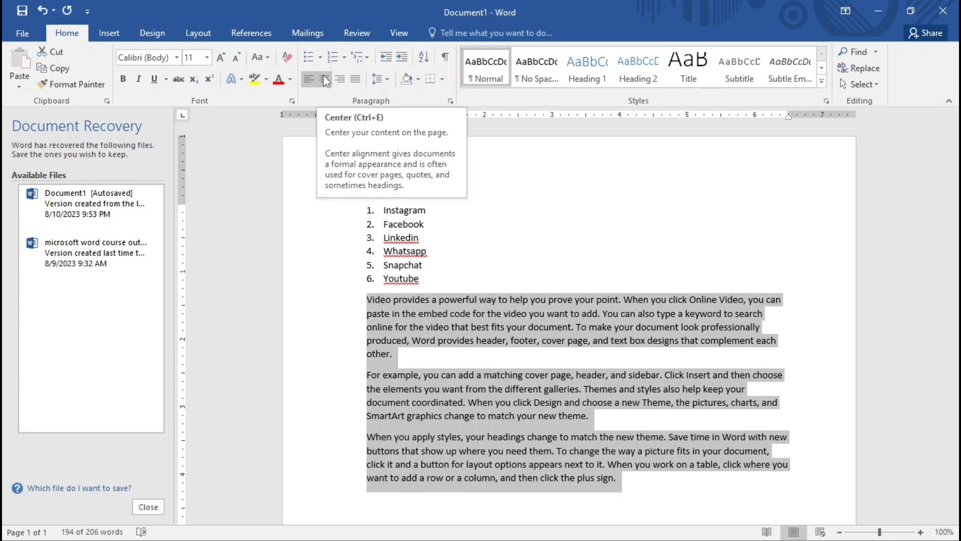
{"action": "left_click", "coordinate": [325, 79]}
{"action": "left_click", "coordinate": [579, 355]}
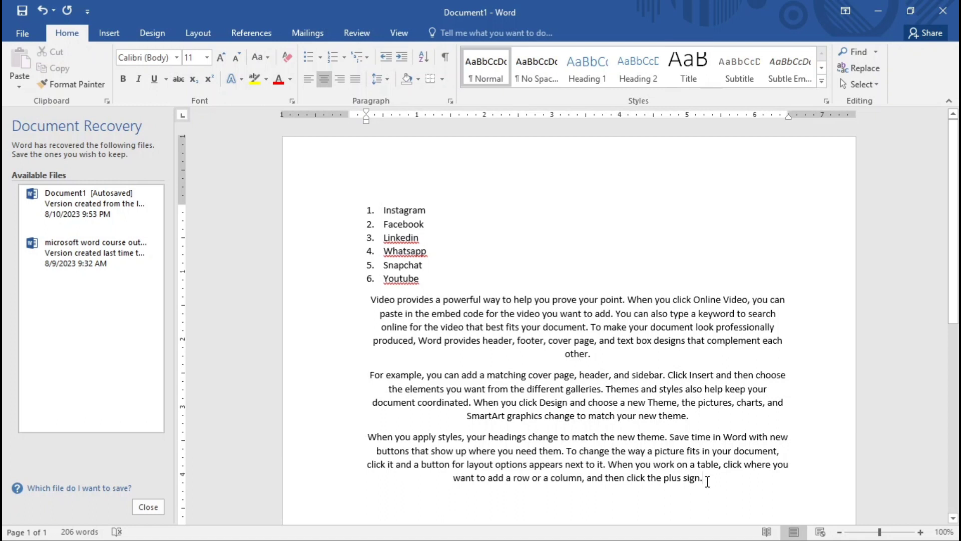
{"action": "left_click_drag", "start_coordinate": [706, 480], "coordinate": [371, 299]}
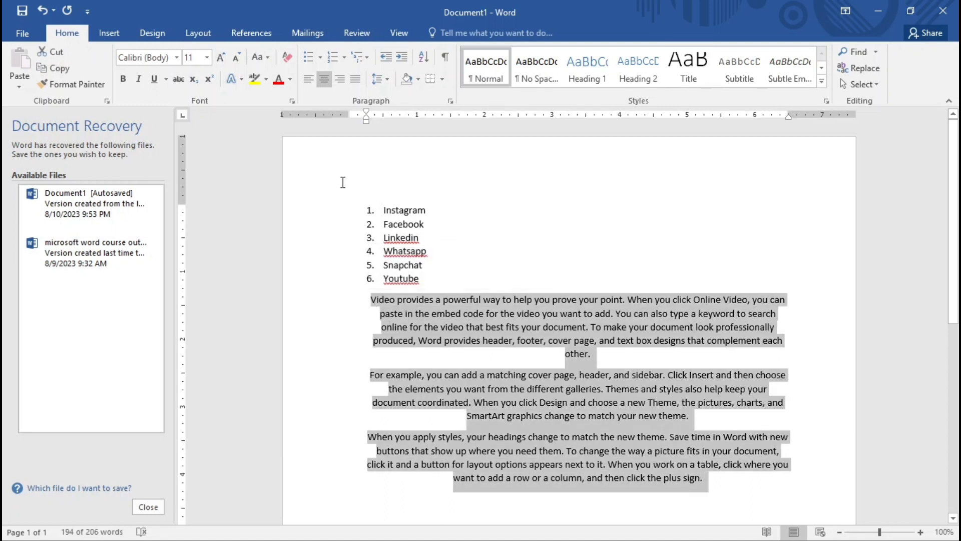
{"action": "left_click", "coordinate": [341, 77]}
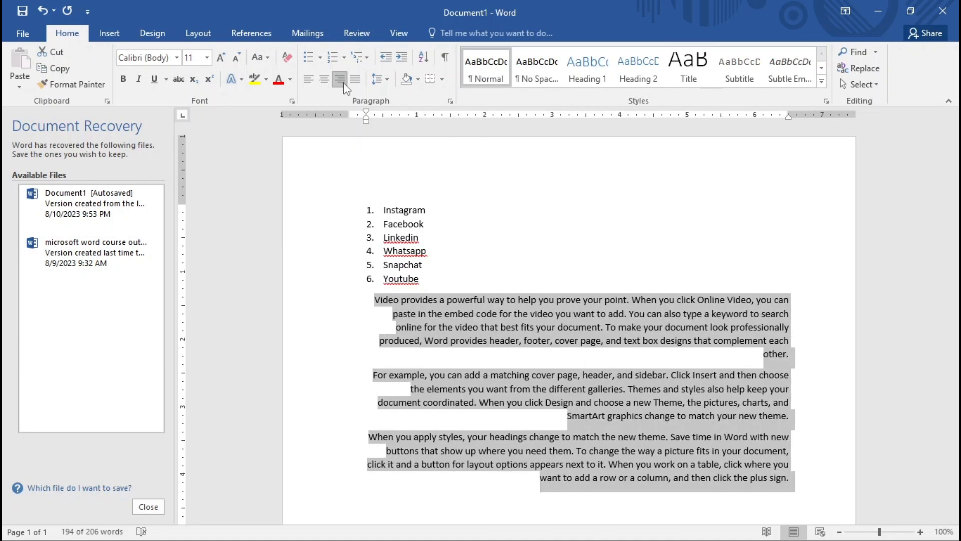
{"action": "left_click", "coordinate": [637, 332]}
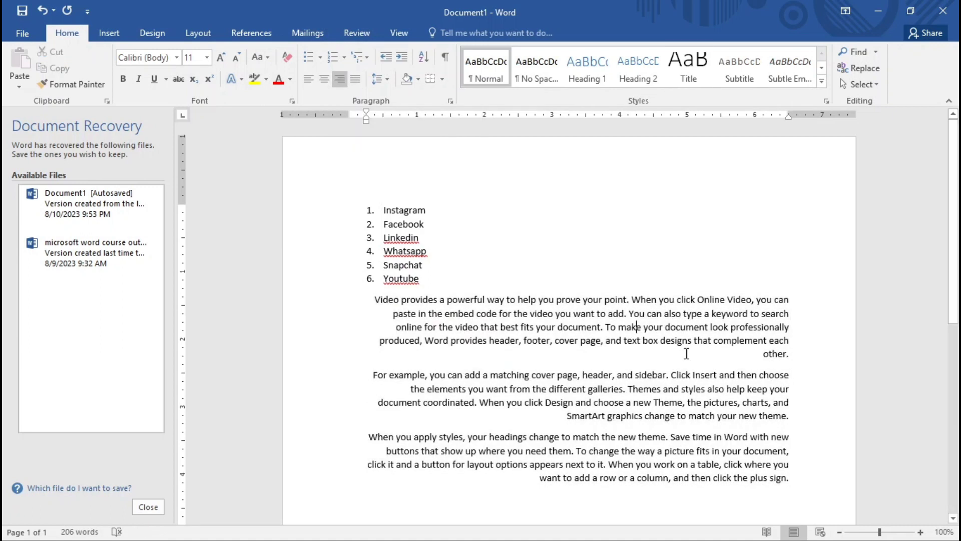
{"action": "left_click_drag", "start_coordinate": [791, 479], "coordinate": [377, 303]}
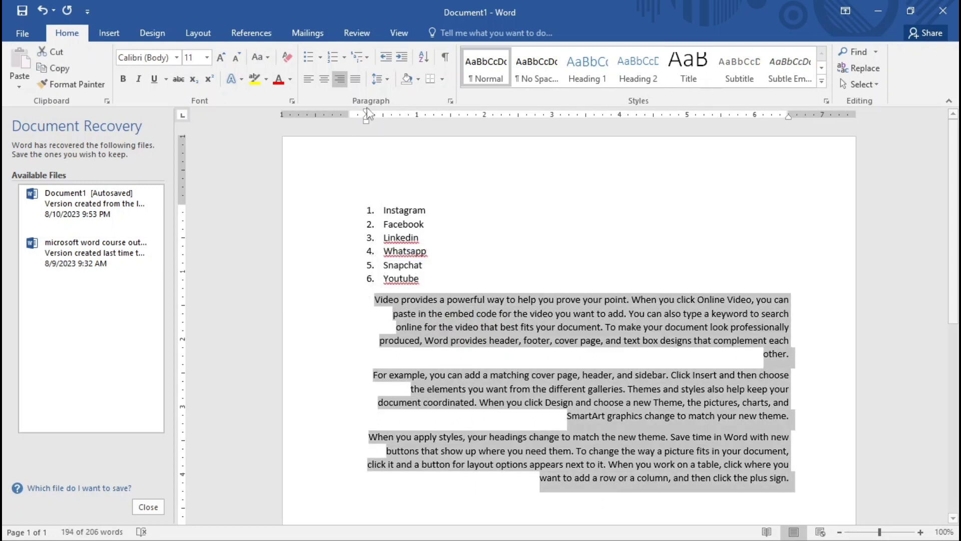
Apply Justify alignment to the three selected sample paragraphs
{"action": "left_click", "coordinate": [356, 80]}
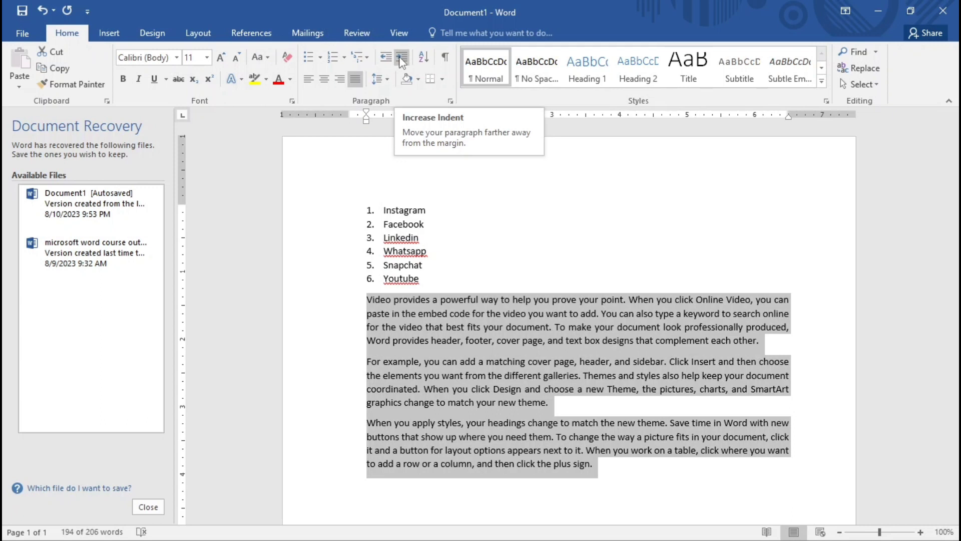
{"action": "left_click", "coordinate": [367, 316]}
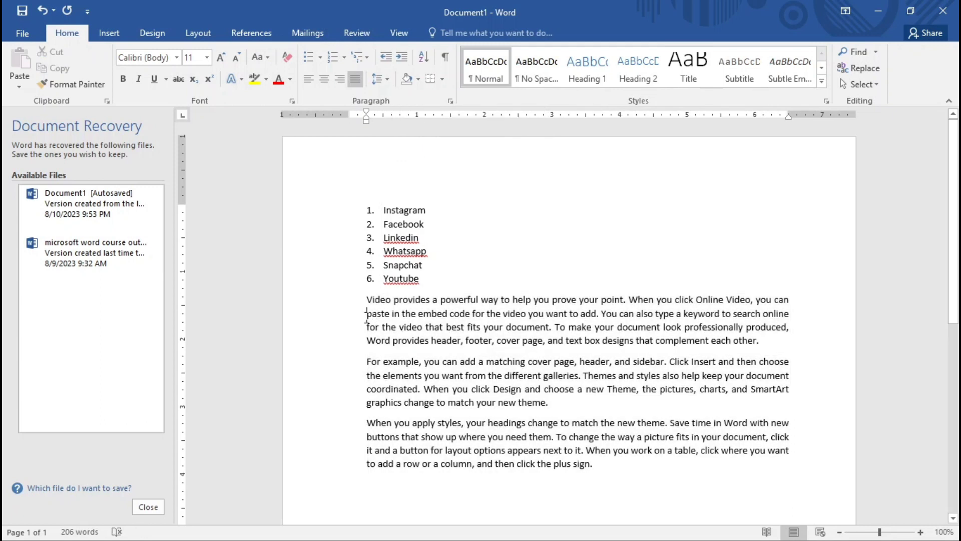
Indent the first sample paragraph one level to line up with the list text
{"action": "left_click_drag", "start_coordinate": [366, 302], "coordinate": [809, 299]}
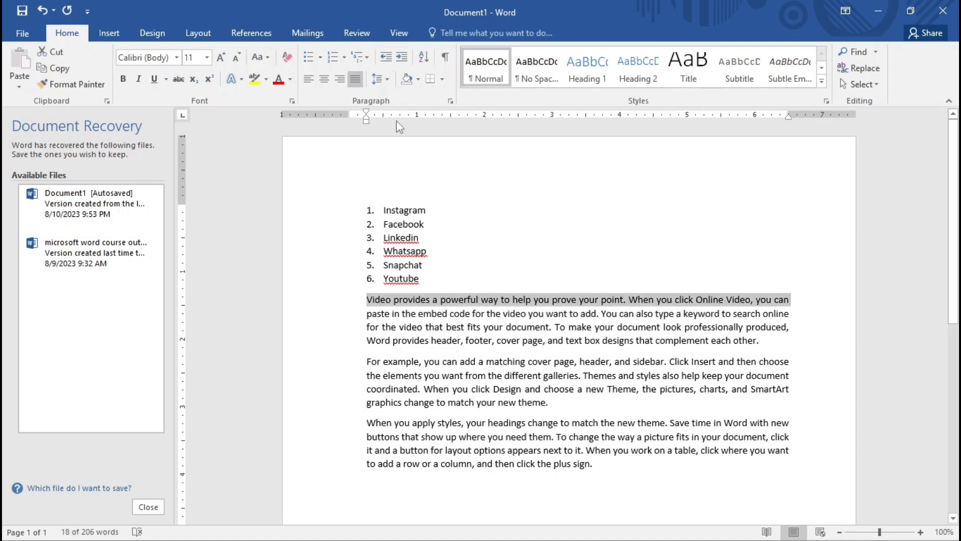
{"action": "left_click", "coordinate": [404, 59]}
{"action": "left_click", "coordinate": [404, 59]}
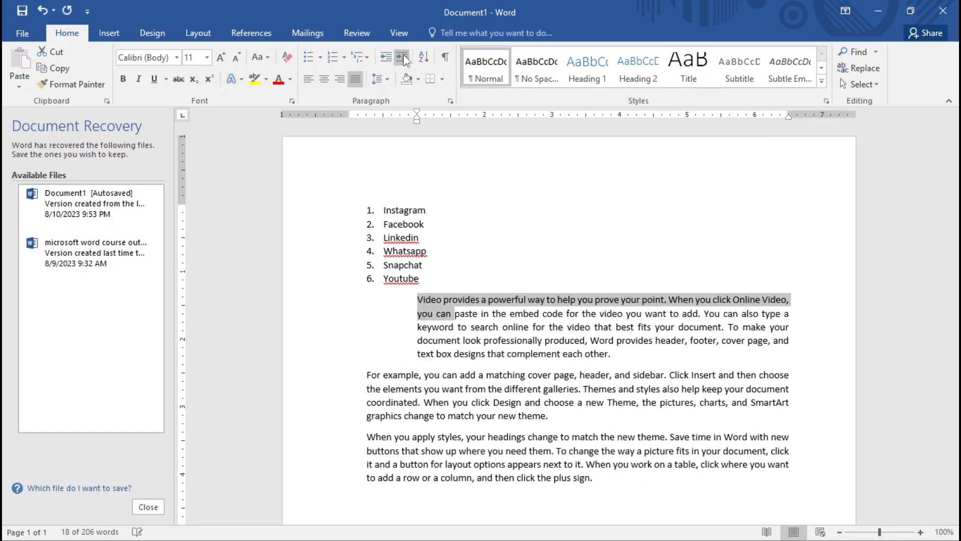
{"action": "left_click", "coordinate": [386, 59]}
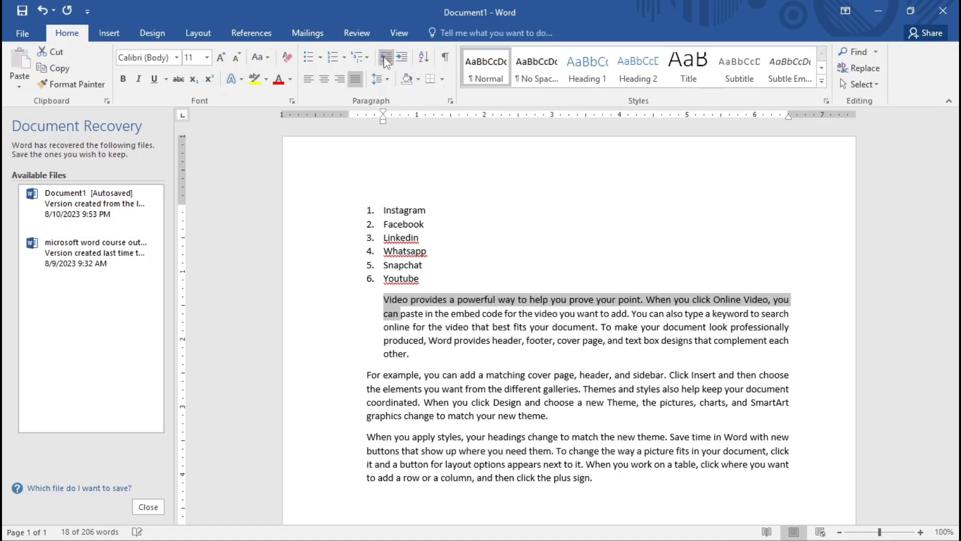
{"action": "left_click", "coordinate": [393, 341]}
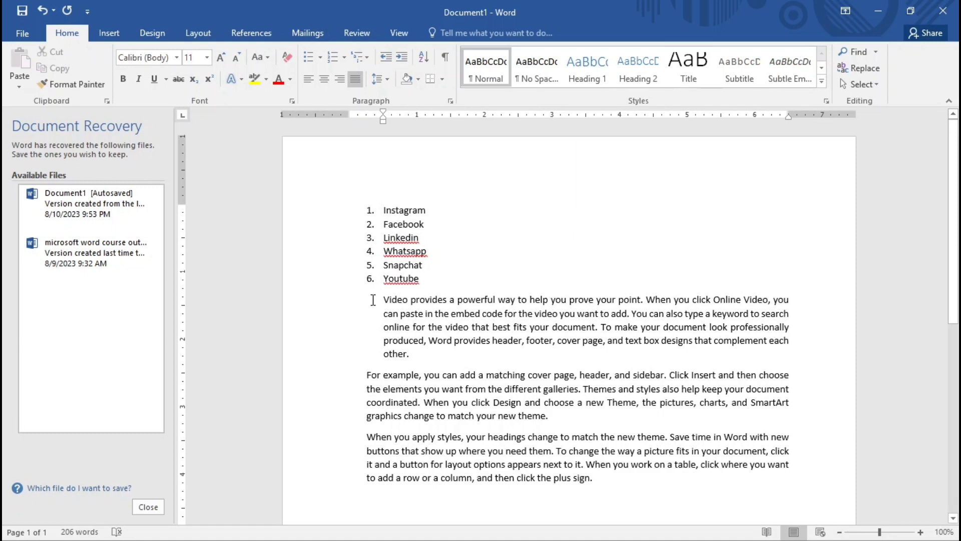
Indent the last paragraph once, then outdent it twice past the left margin
{"action": "left_click", "coordinate": [365, 375]}
{"action": "left_click_drag", "start_coordinate": [366, 437], "coordinate": [594, 490]}
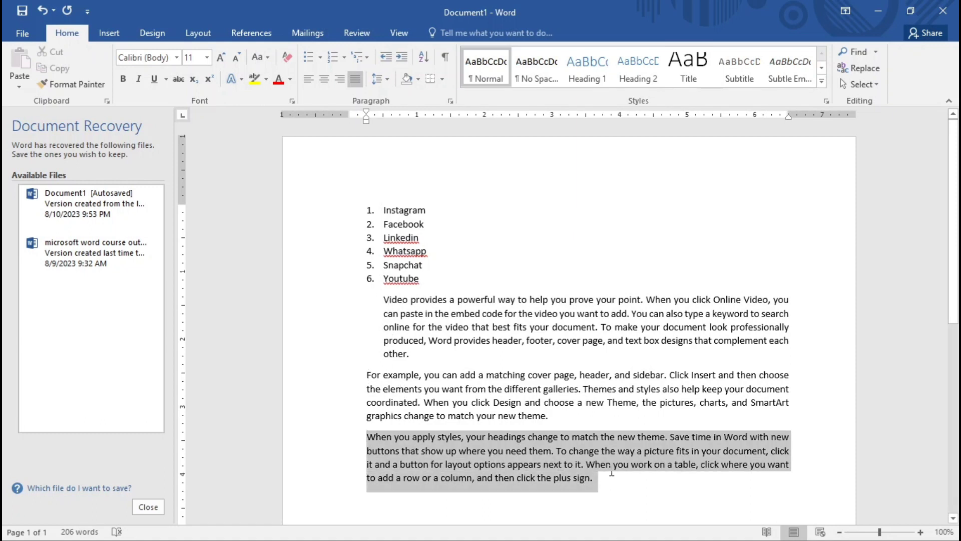
{"action": "left_click_drag", "start_coordinate": [366, 436], "coordinate": [559, 447]}
{"action": "left_click", "coordinate": [559, 447]}
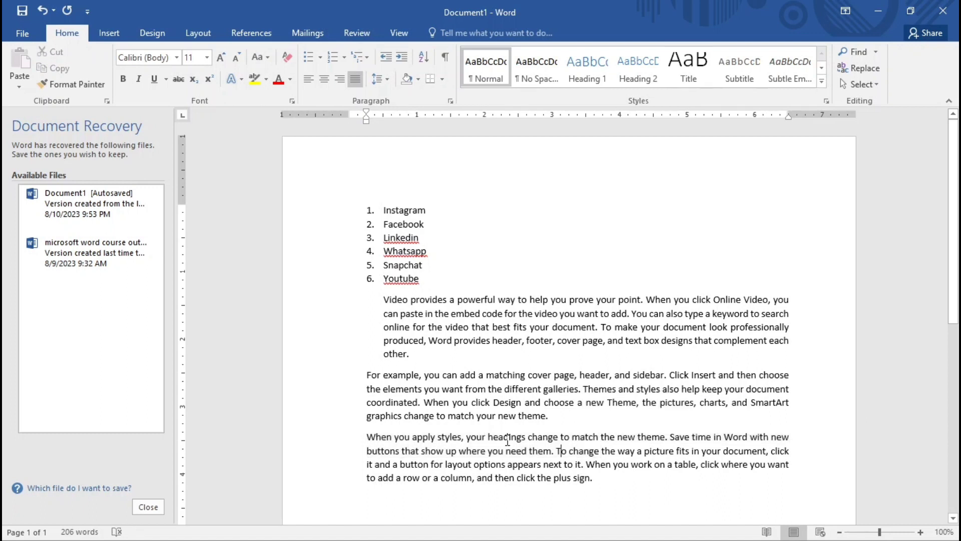
{"action": "left_click", "coordinate": [376, 438]}
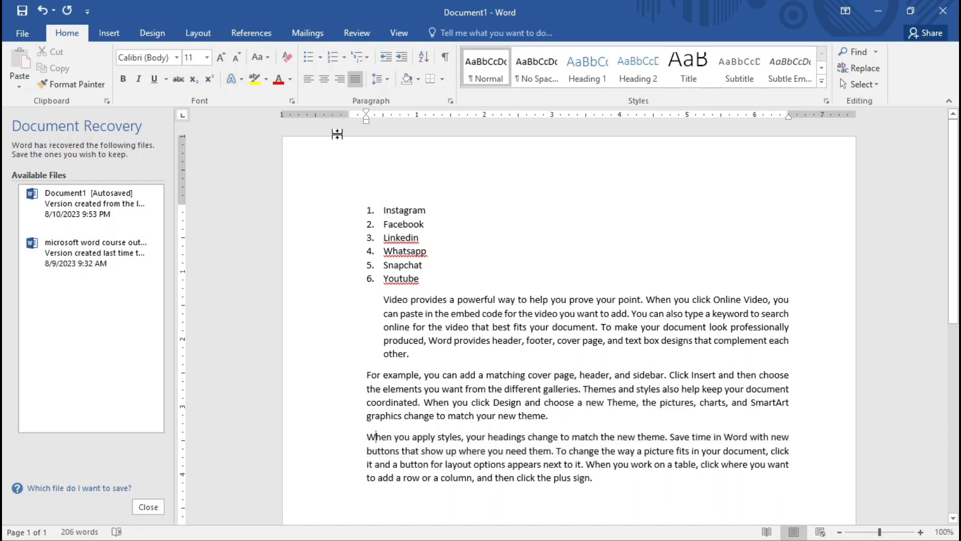
{"action": "left_click", "coordinate": [406, 59]}
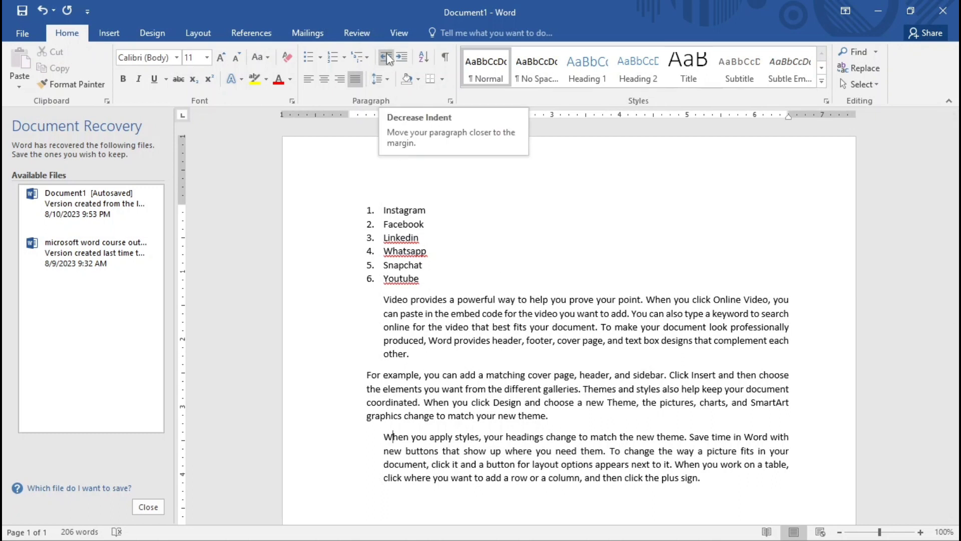
{"action": "left_click", "coordinate": [388, 58]}
{"action": "left_click", "coordinate": [389, 59]}
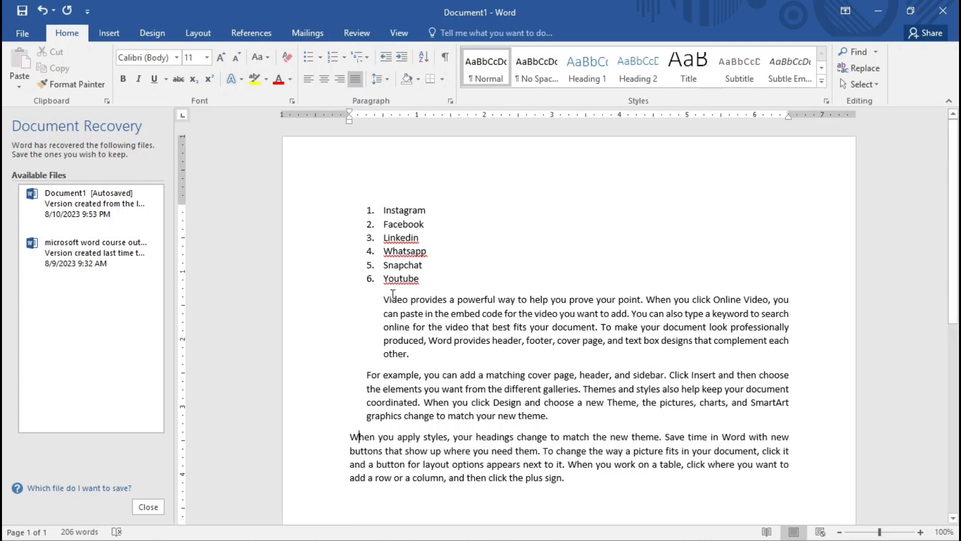
{"action": "left_click", "coordinate": [368, 374]}
Sort the six apps ascending, then re-sort them descending from Youtube to Facebook
{"action": "left_click_drag", "start_coordinate": [426, 281], "coordinate": [384, 211]}
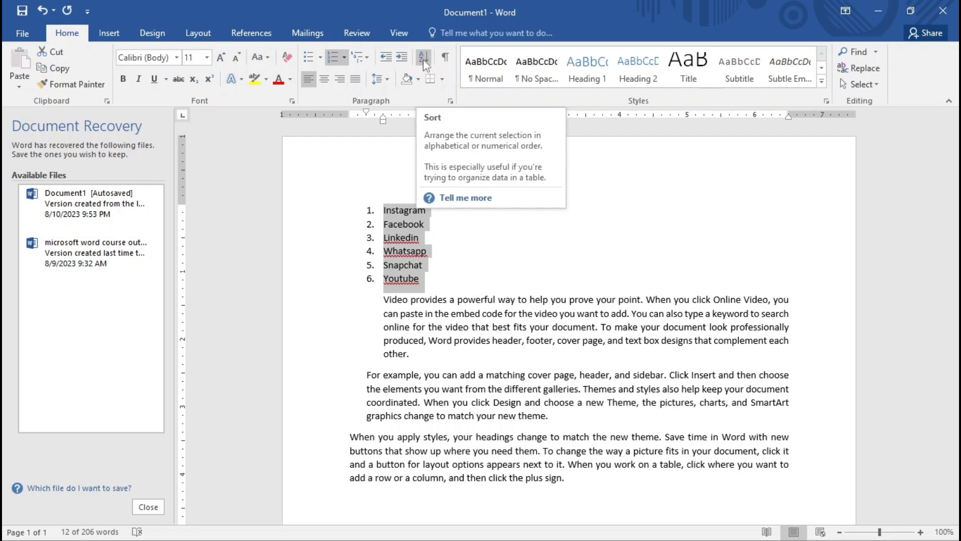
{"action": "left_click", "coordinate": [422, 59]}
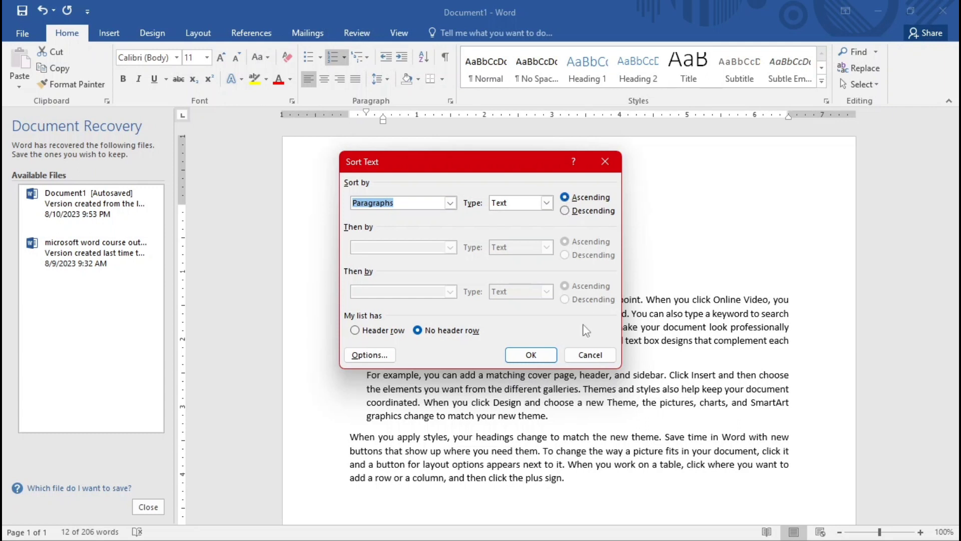
{"action": "left_click", "coordinate": [531, 355]}
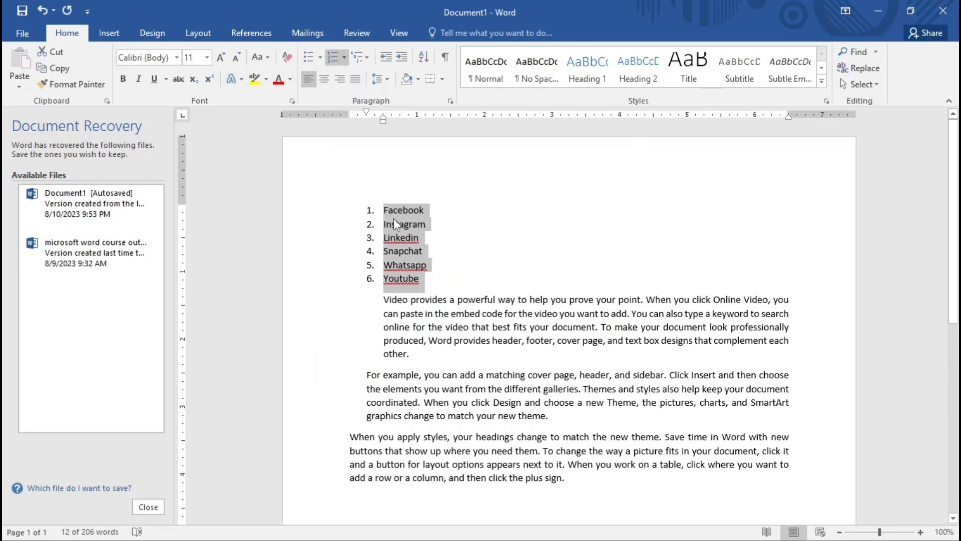
{"action": "left_click", "coordinate": [423, 58]}
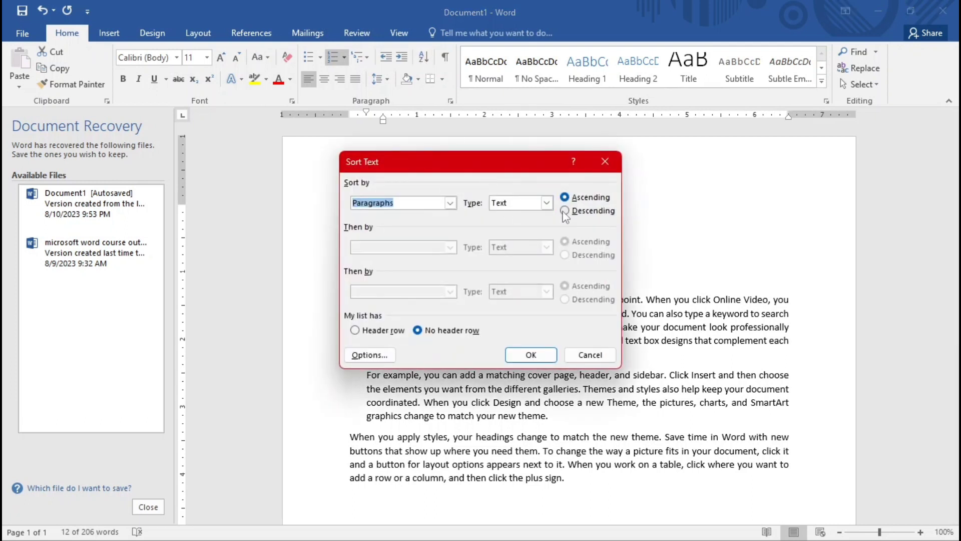
{"action": "left_click", "coordinate": [566, 212]}
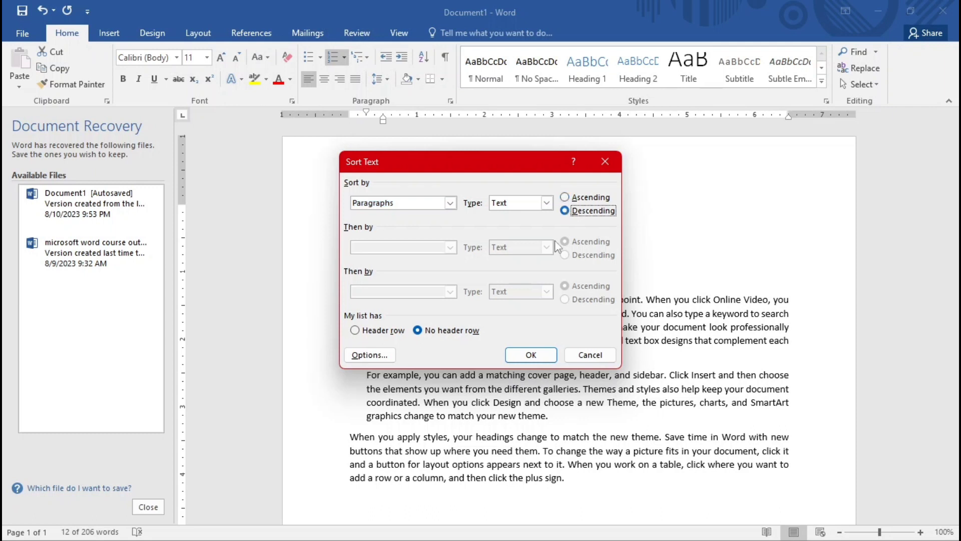
{"action": "left_click", "coordinate": [530, 354]}
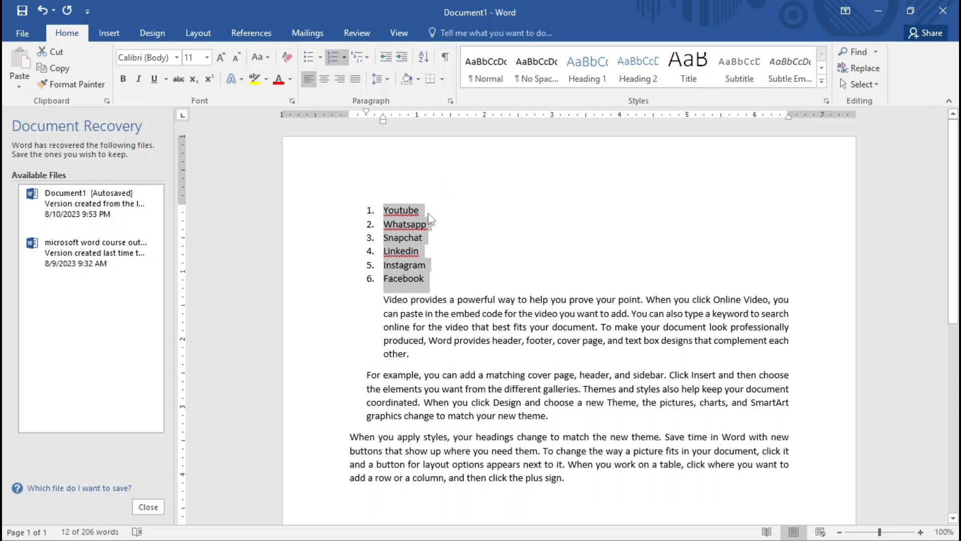
{"action": "left_click", "coordinate": [415, 215]}
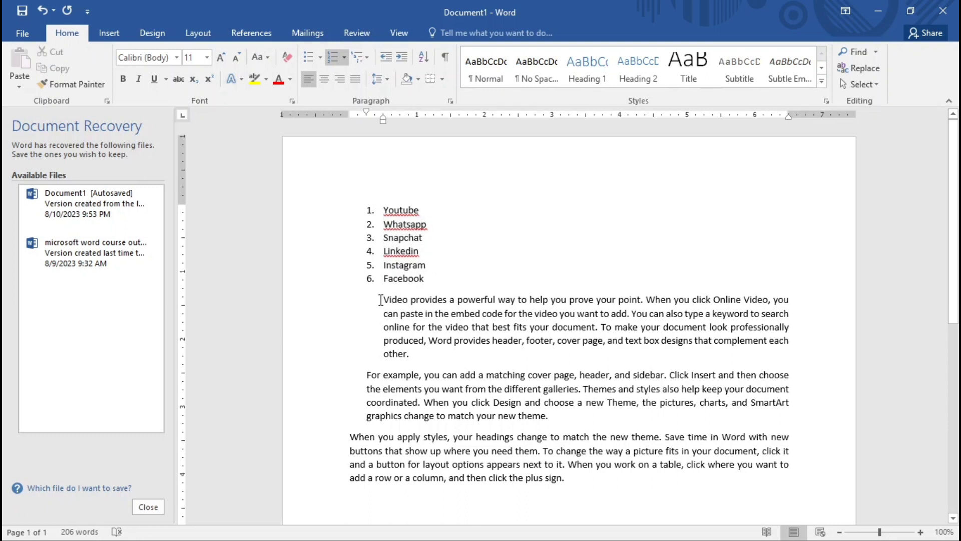
Apply All Borders to the first line of the Video paragraph
{"action": "left_click_drag", "start_coordinate": [384, 299], "coordinate": [790, 299]}
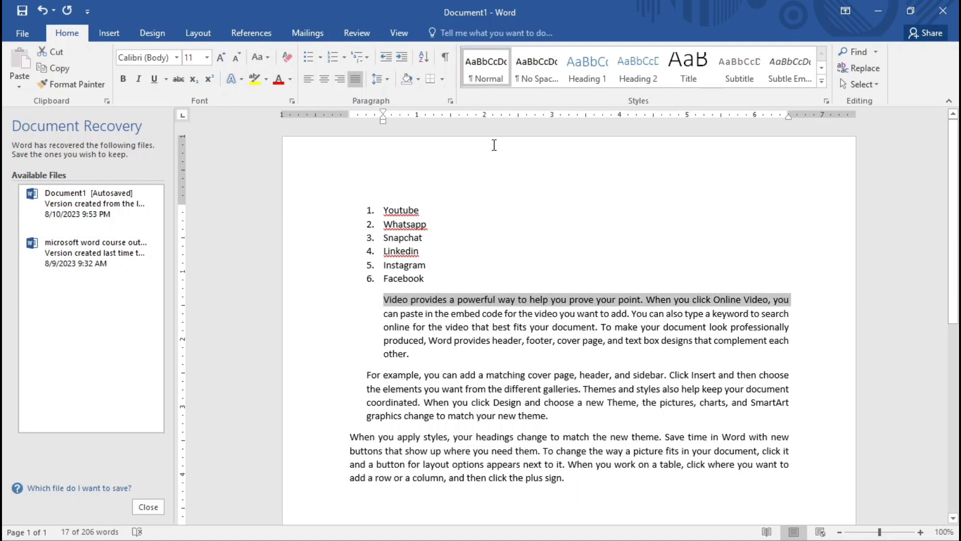
{"action": "left_click", "coordinate": [443, 80]}
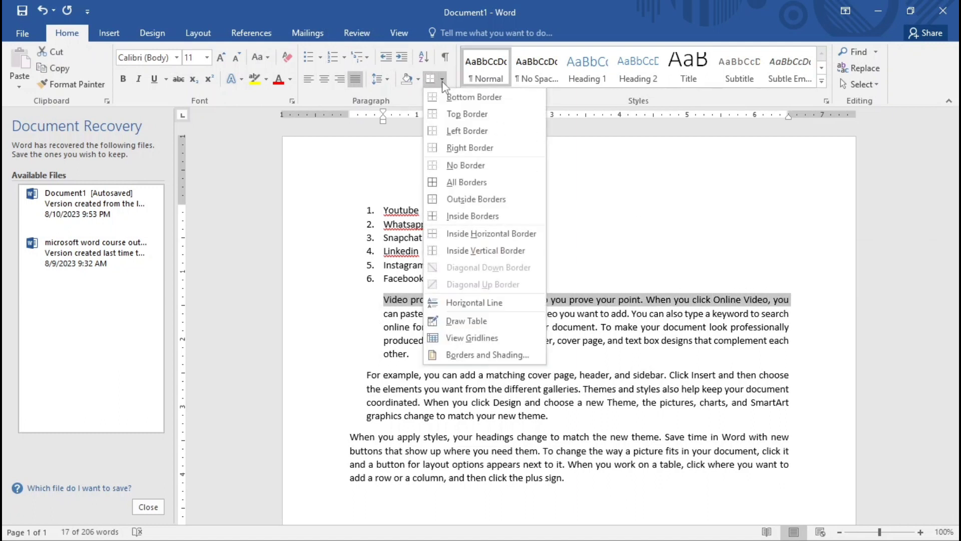
{"action": "left_click", "coordinate": [463, 190]}
{"action": "left_click", "coordinate": [447, 329]}
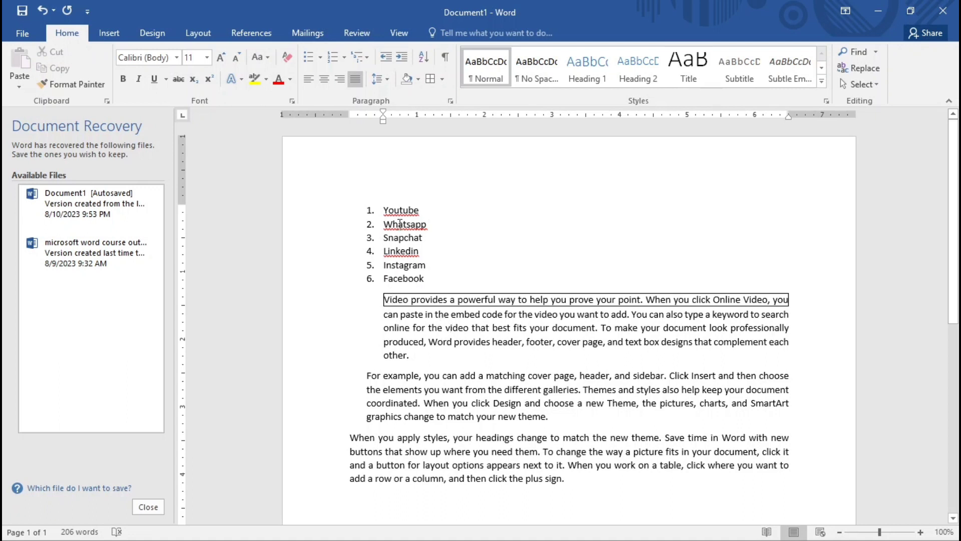
Add a border around the Youtube list item
{"action": "left_click_drag", "start_coordinate": [421, 211], "coordinate": [373, 211]}
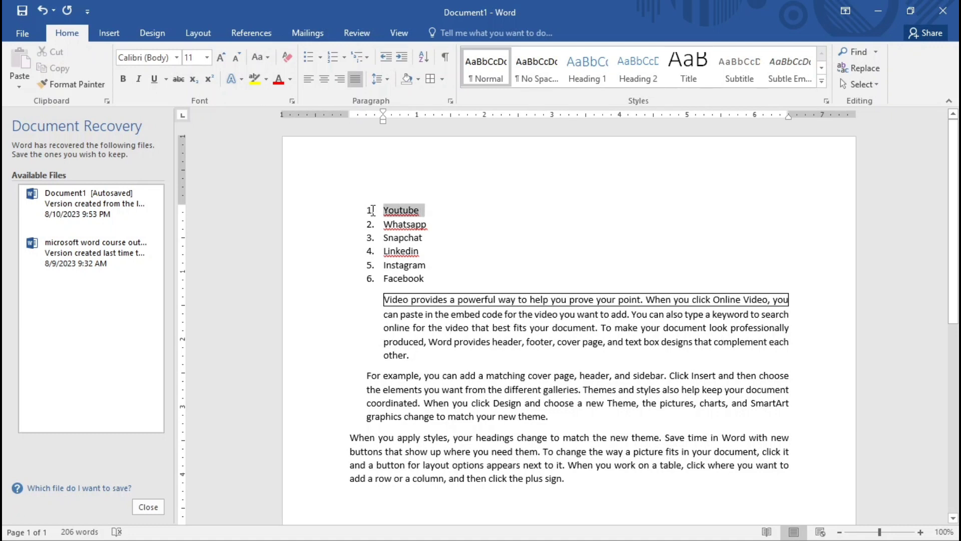
{"action": "left_click", "coordinate": [430, 79]}
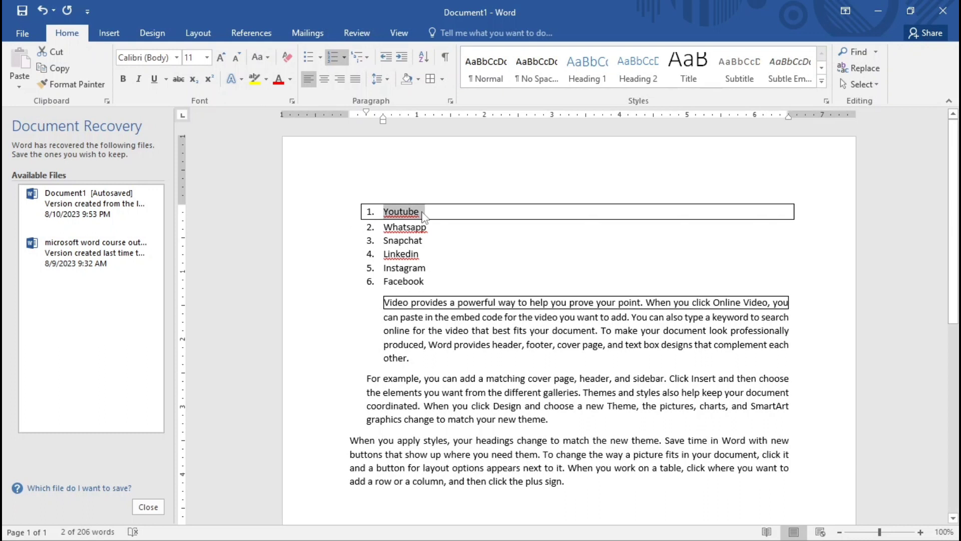
{"action": "left_click", "coordinate": [423, 215]}
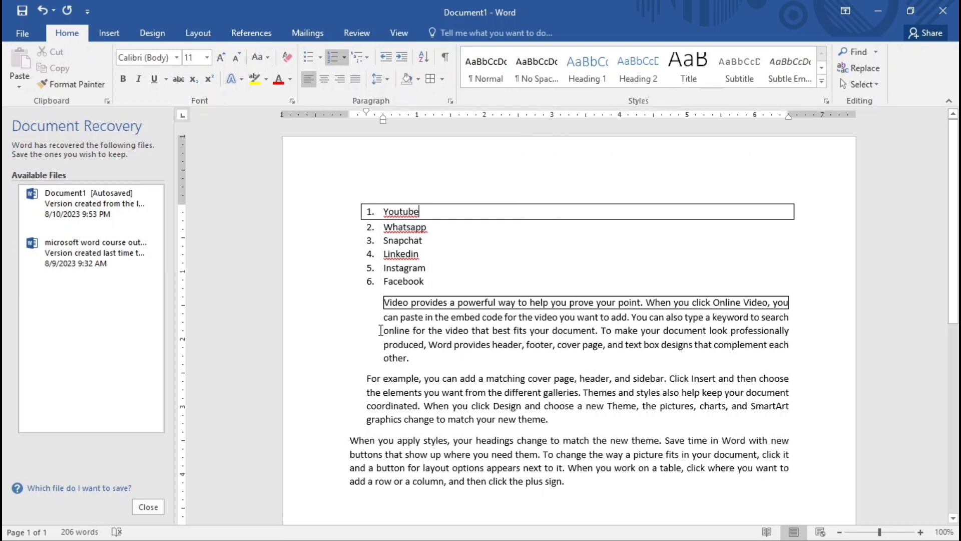
Apply orange theme shading to the Video paragraph line starting 'online for the video'
{"action": "left_click_drag", "start_coordinate": [381, 330], "coordinate": [792, 342]}
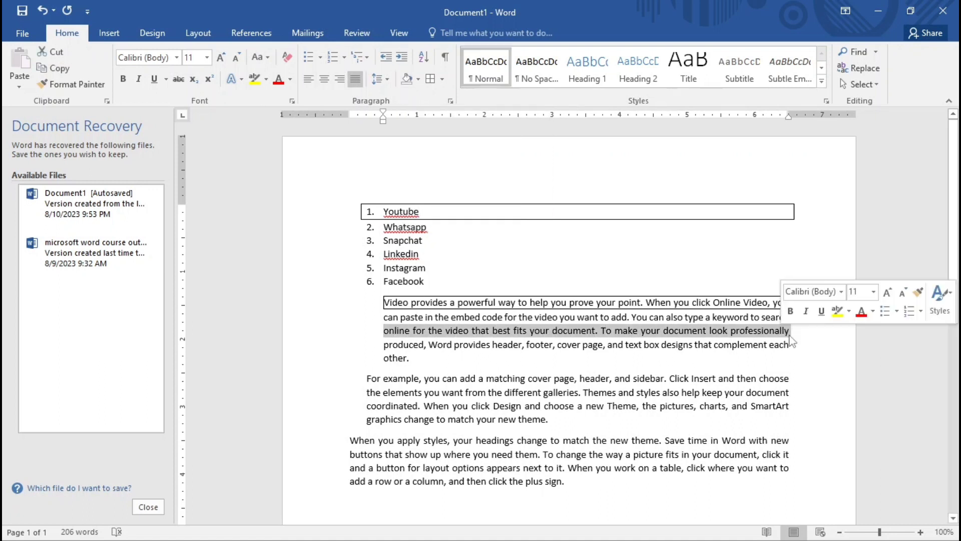
{"action": "left_click", "coordinate": [419, 79]}
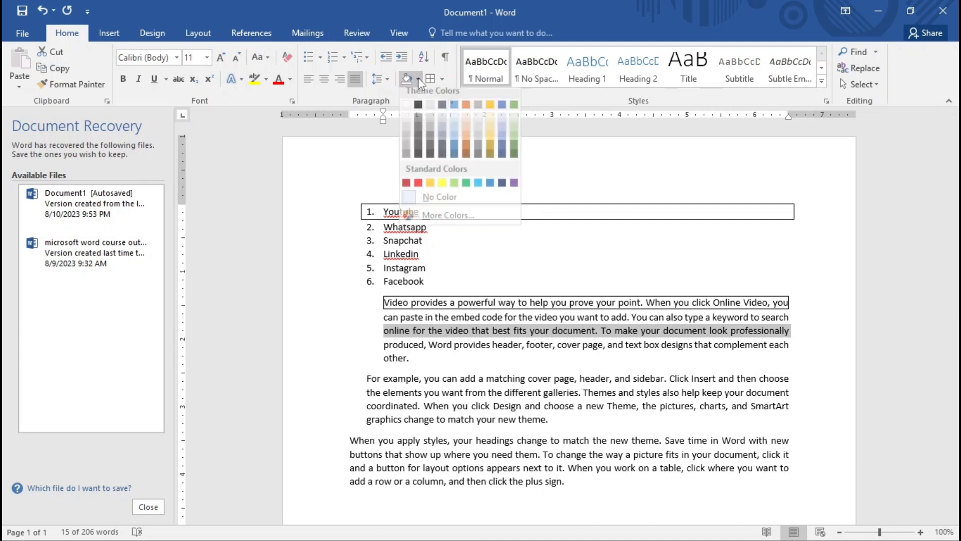
{"action": "left_click", "coordinate": [467, 153]}
{"action": "left_click", "coordinate": [459, 358]}
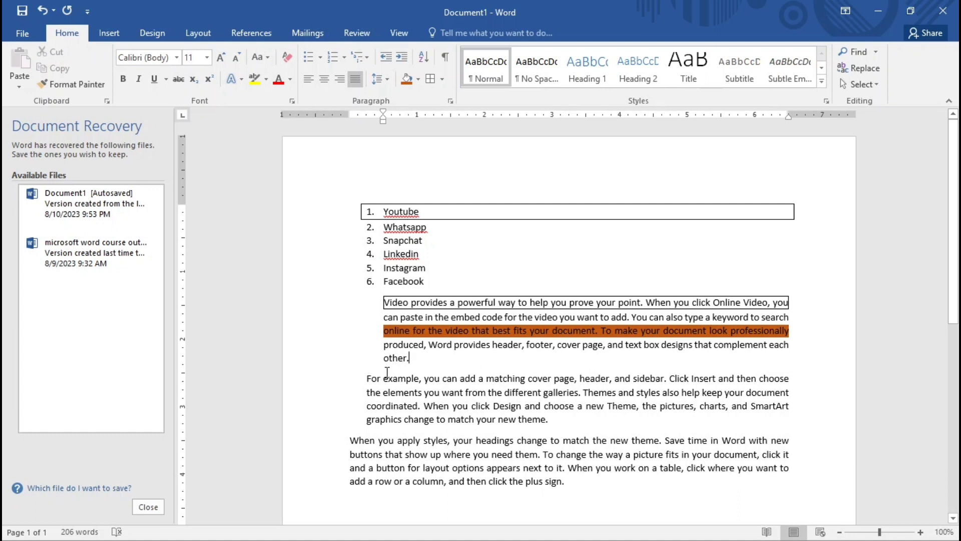
Shade the first line of the For example paragraph dark red
{"action": "left_click_drag", "start_coordinate": [367, 378], "coordinate": [801, 375]}
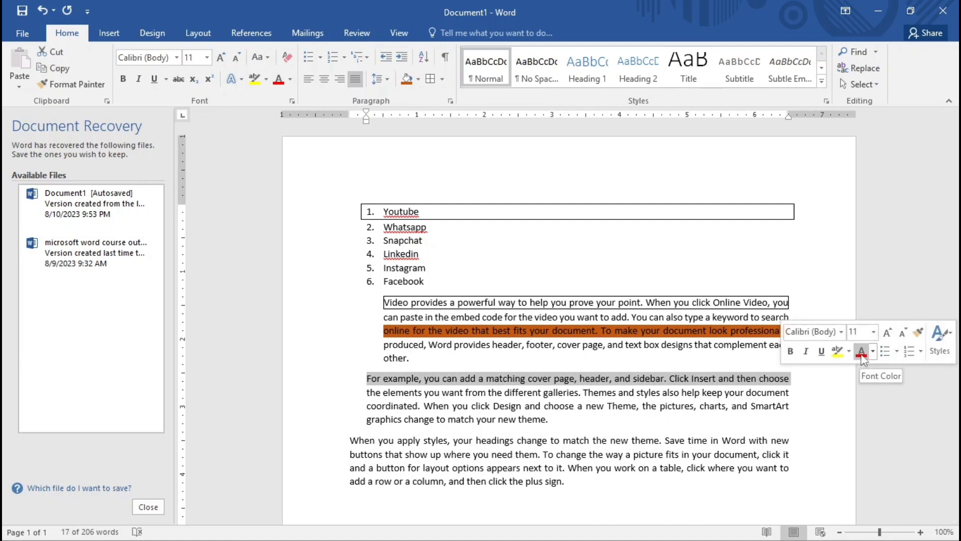
{"action": "left_click", "coordinate": [418, 79]}
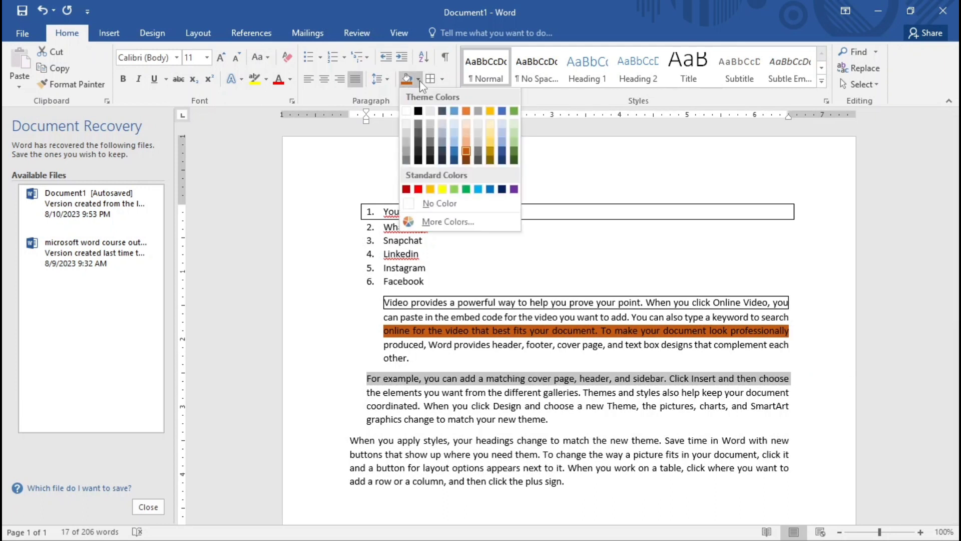
{"action": "left_click", "coordinate": [406, 189]}
{"action": "left_click", "coordinate": [485, 390]}
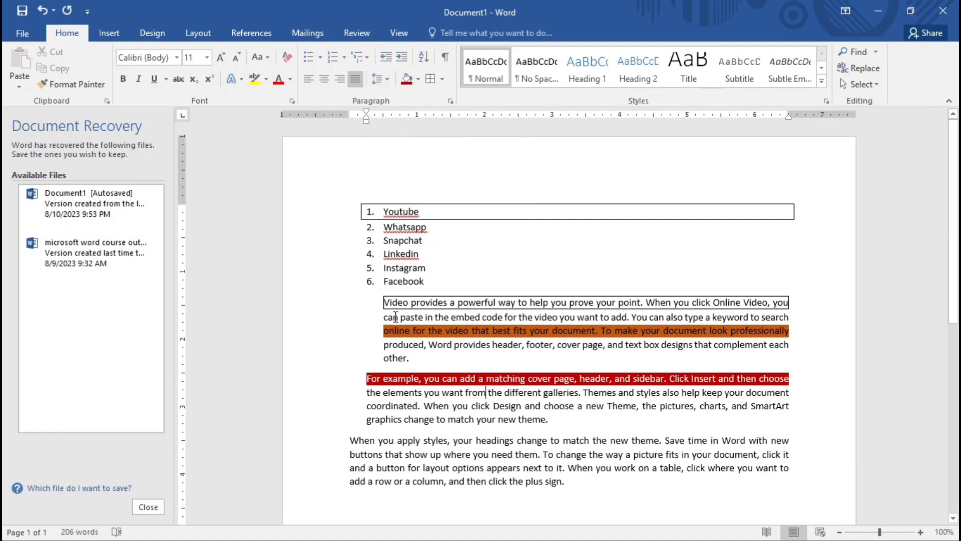
Undo the dark red and orange shading with Ctrl+Z, leaving the text unshaded
{"action": "left_click", "coordinate": [387, 314]}
{"action": "left_click_drag", "start_coordinate": [386, 303], "coordinate": [392, 301]}
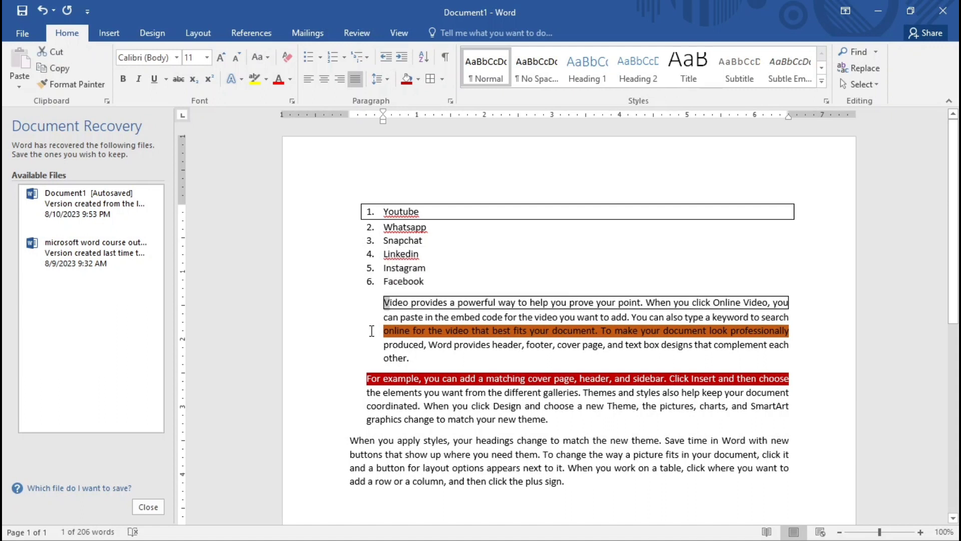
{"action": "key", "text": "ctrl+z"}
{"action": "key", "text": "ctrl+z"}
{"action": "key", "text": "ctrl+z"}
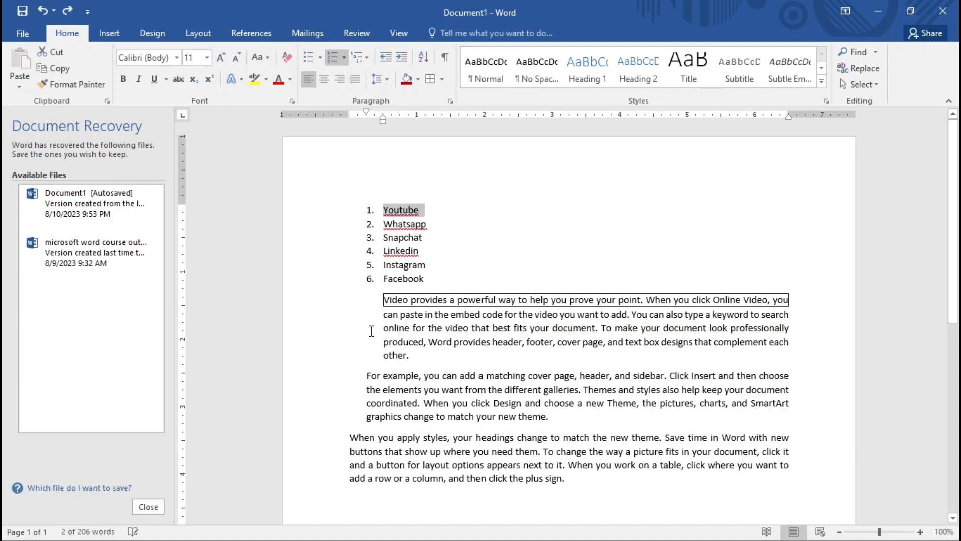
{"action": "key", "text": "ctrl+z"}
{"action": "left_click", "coordinate": [403, 300]}
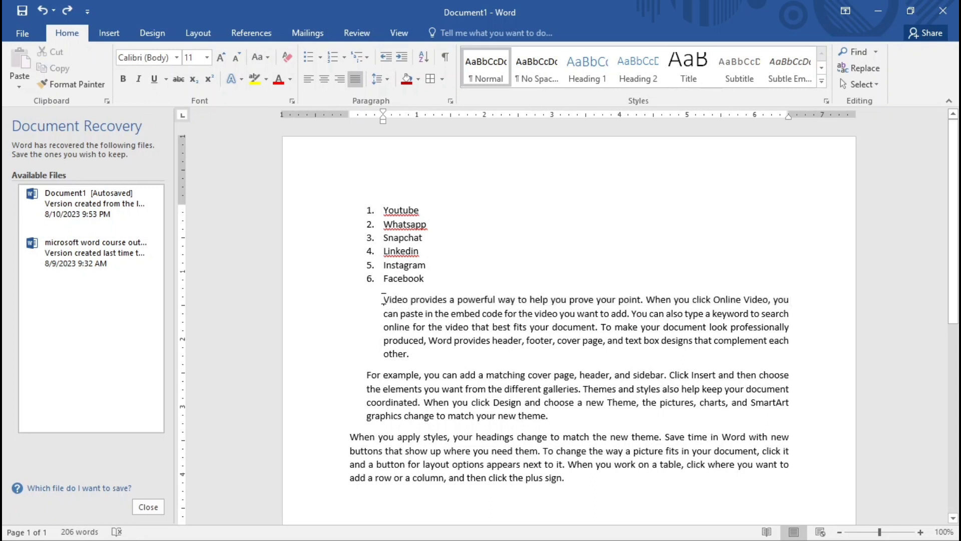
{"action": "left_click_drag", "start_coordinate": [384, 299], "coordinate": [414, 354]}
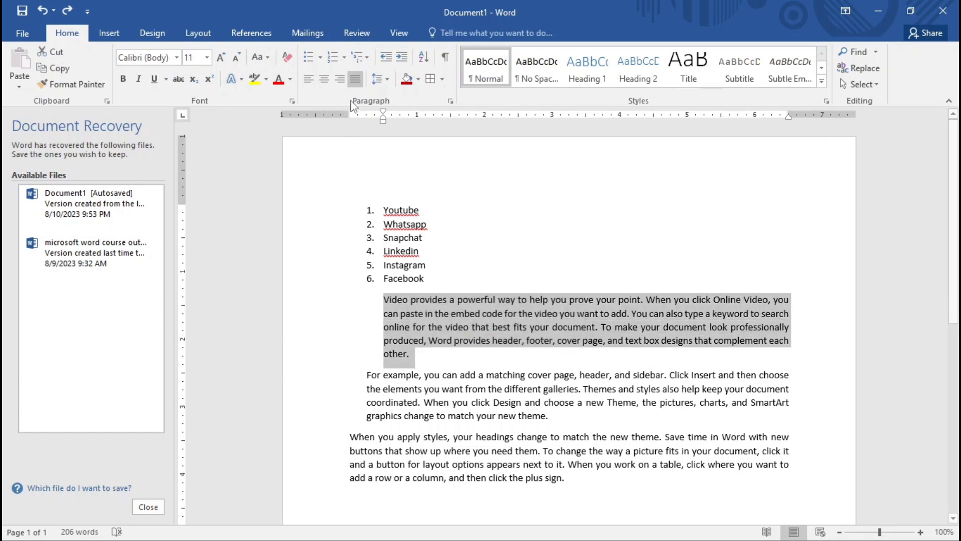
{"action": "left_click", "coordinate": [376, 83]}
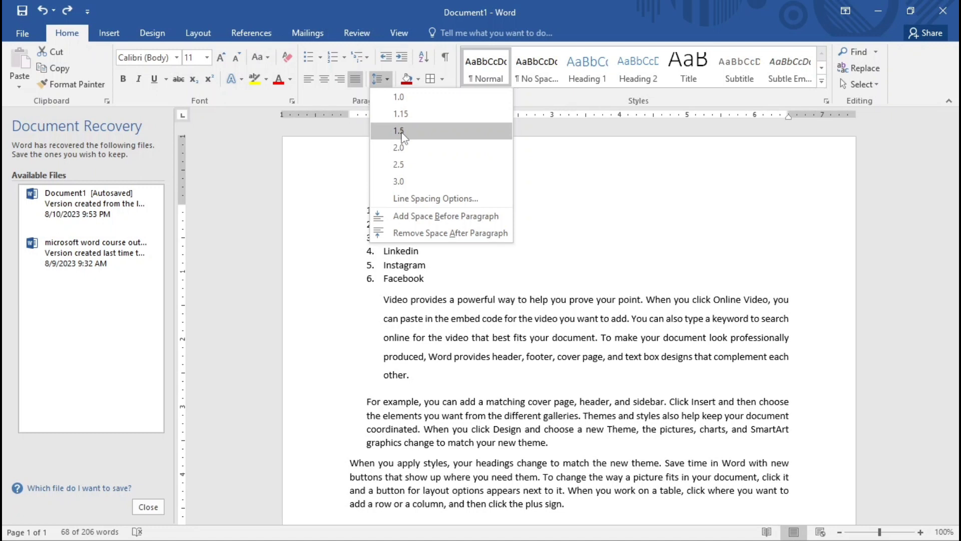
{"action": "left_click", "coordinate": [399, 130]}
{"action": "left_click", "coordinate": [465, 319]}
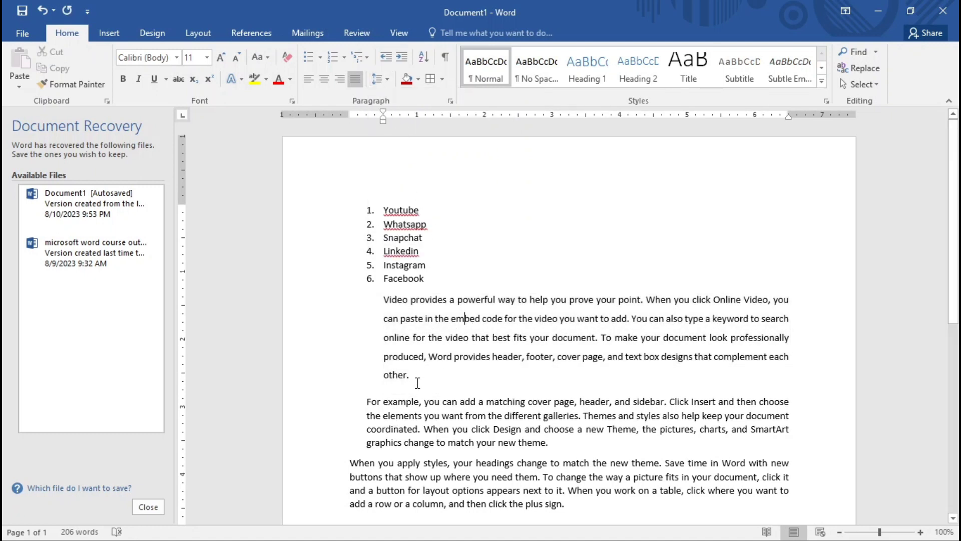
{"action": "left_click_drag", "start_coordinate": [418, 377], "coordinate": [384, 300]}
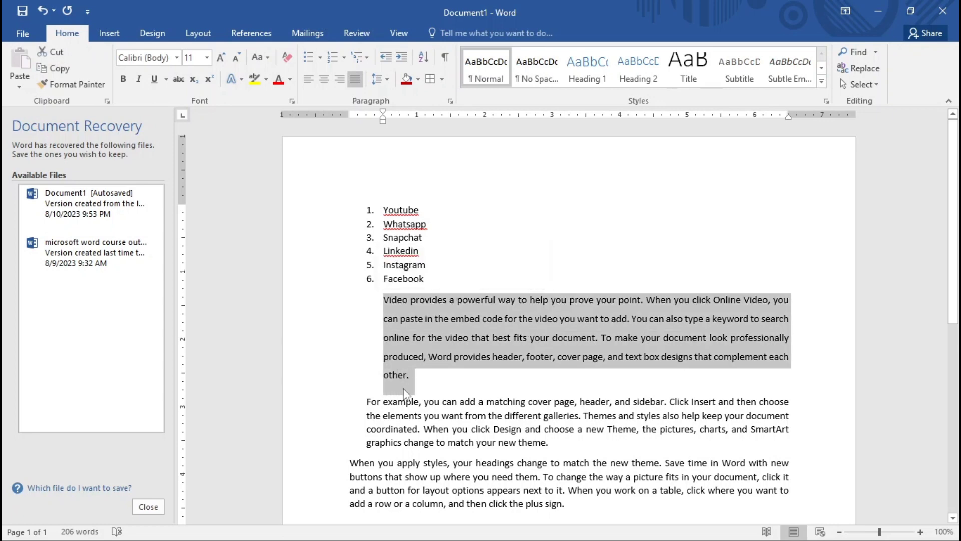
{"action": "left_click", "coordinate": [379, 80]}
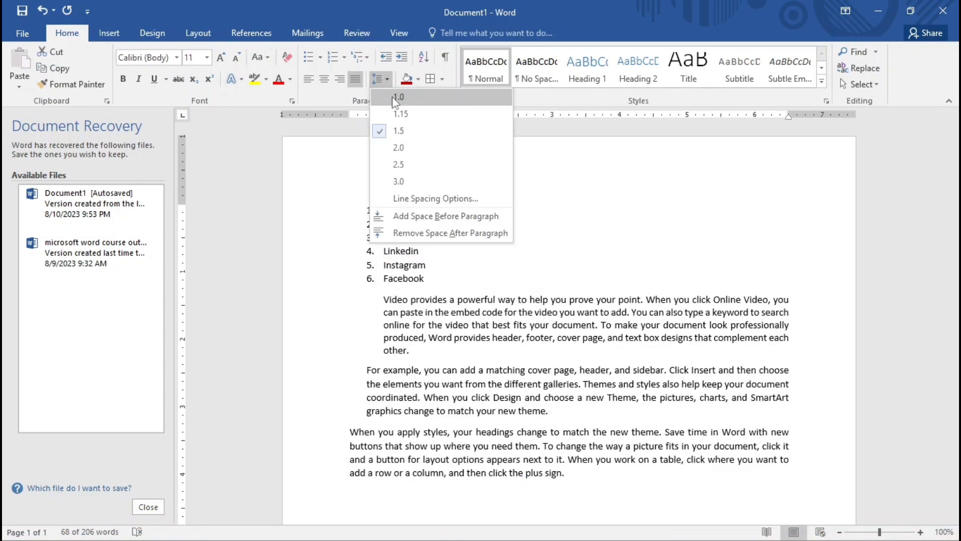
{"action": "left_click", "coordinate": [394, 100]}
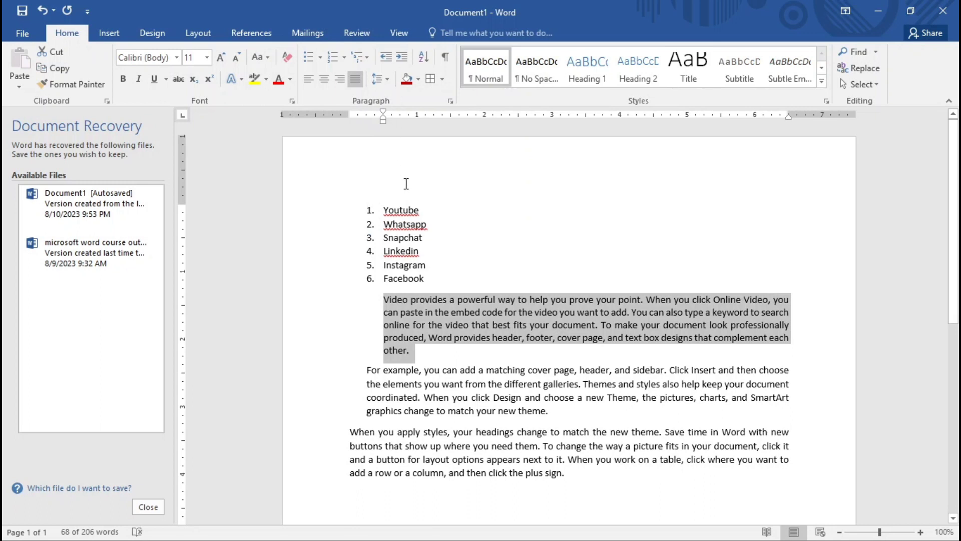